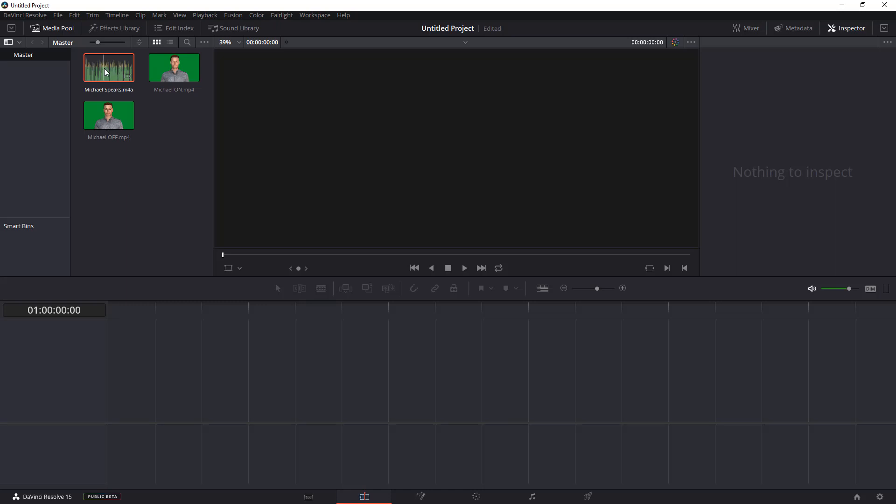
# Add the Michael Speaks.m4a audio and the Michael OFF.mp4 video to a new timeline.
pyautogui.moveTo(105, 68); pyautogui.dragTo(111, 449)
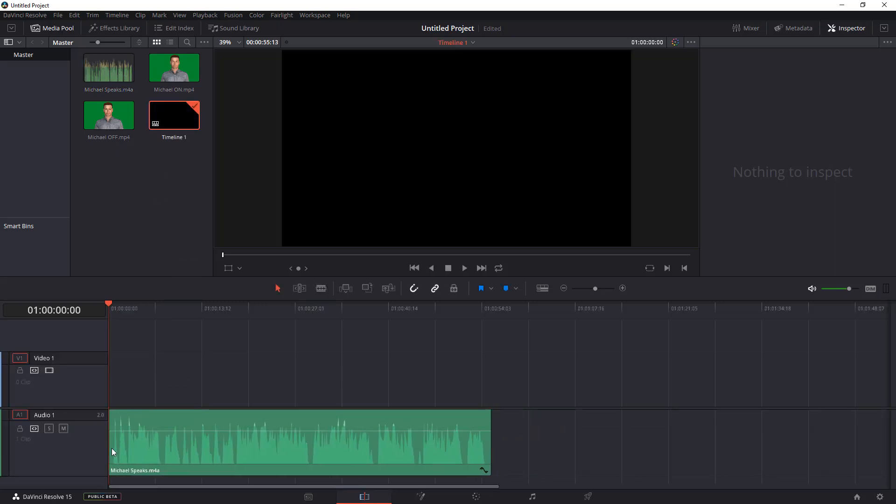
pyautogui.click(99, 129)
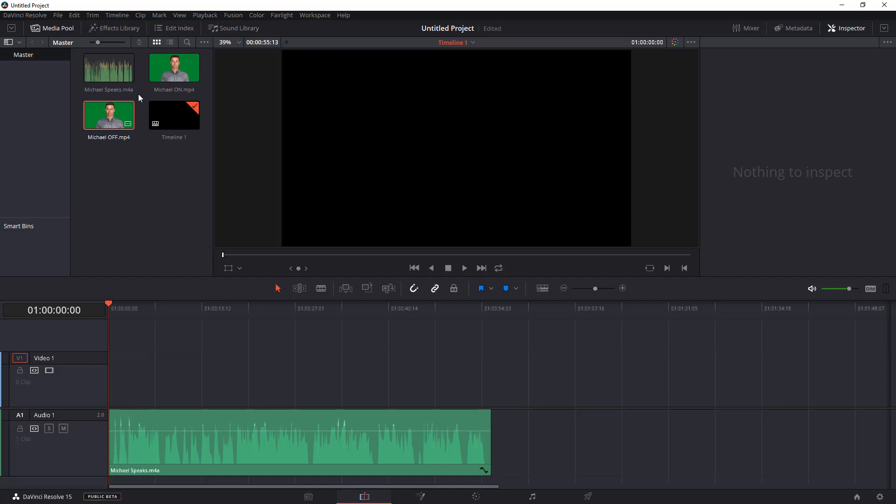
pyautogui.moveTo(106, 115); pyautogui.dragTo(106, 380)
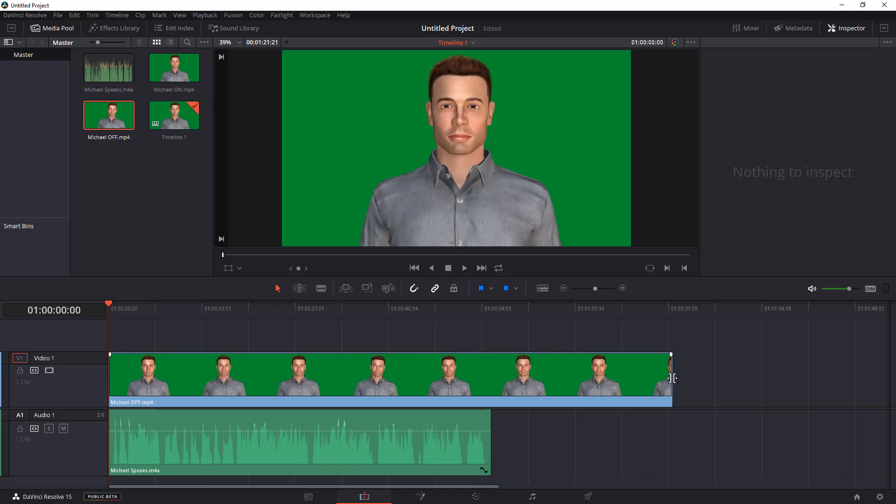
# Trim the Michael OFF clip's end to line up with the end of the audio clip.
pyautogui.moveTo(672, 379); pyautogui.dragTo(495, 377)
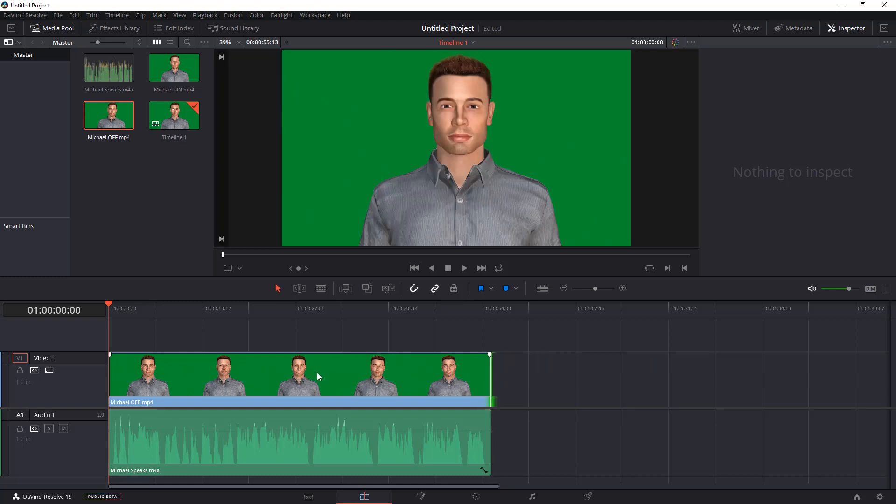
pyautogui.click(252, 377)
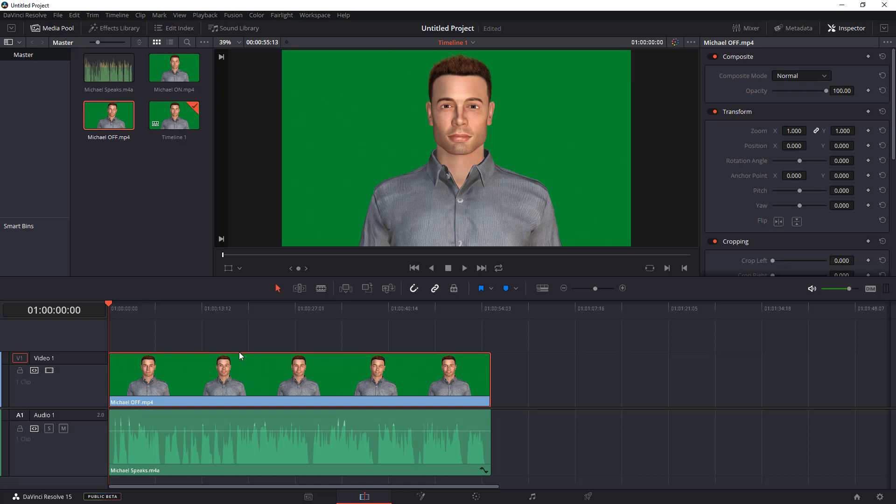
# In the Color page, sample the Michael OFF clip's green background with the 3D qualifier.
pyautogui.click(476, 497)
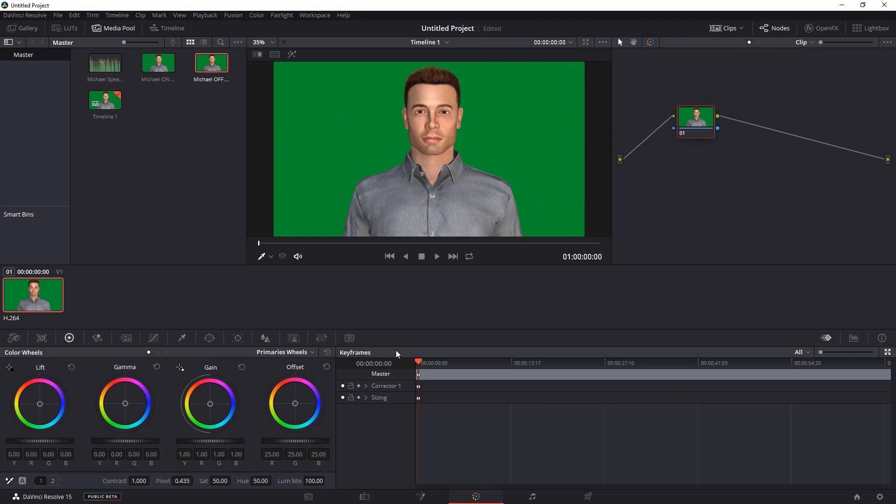
pyautogui.click(182, 343)
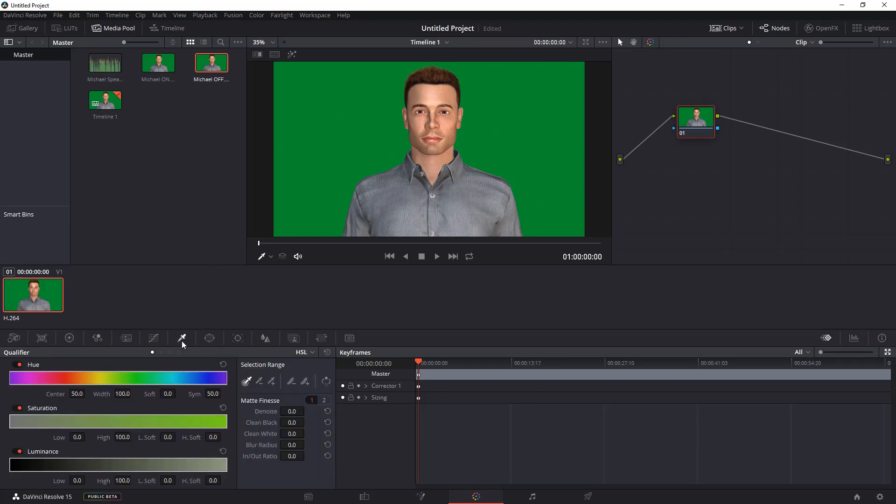
pyautogui.click(312, 354)
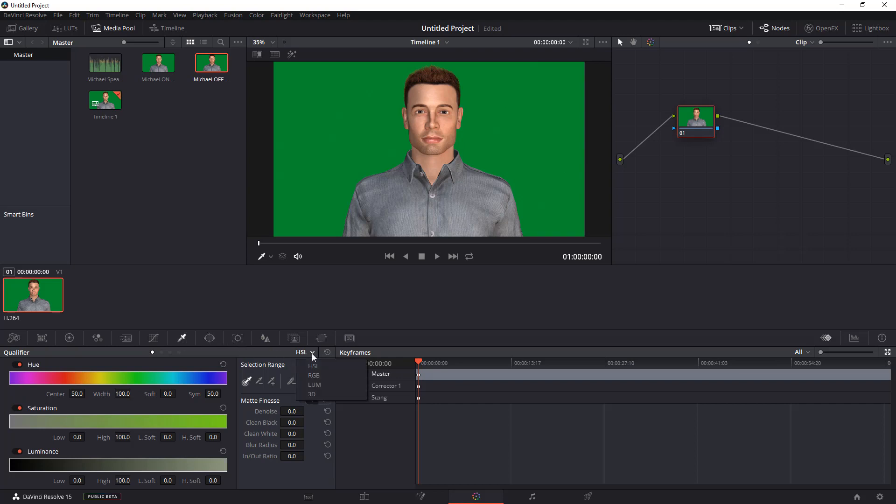
pyautogui.click(315, 397)
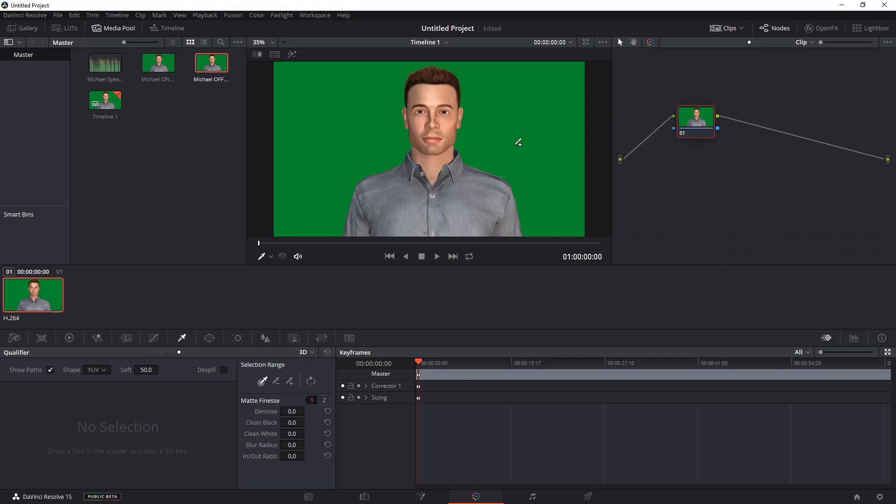
pyautogui.click(369, 114)
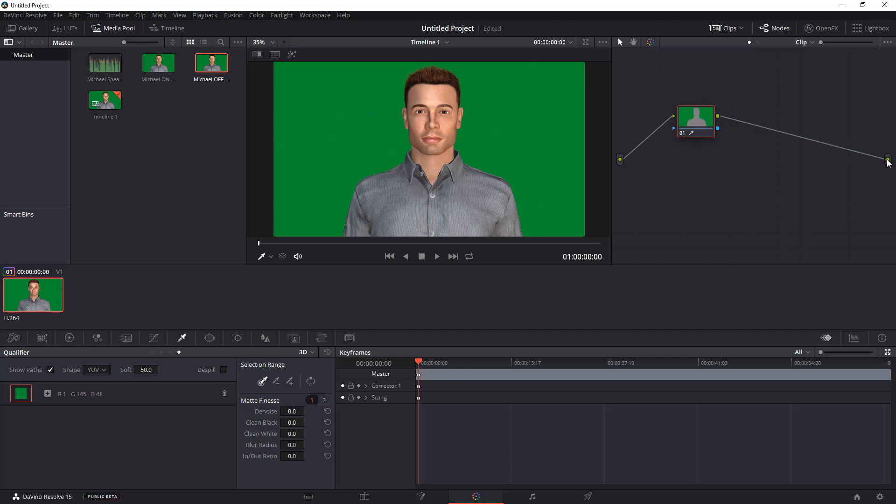
# Add an alpha output to the node graph and connect the node's key output to it.
pyautogui.rightClick(888, 185)
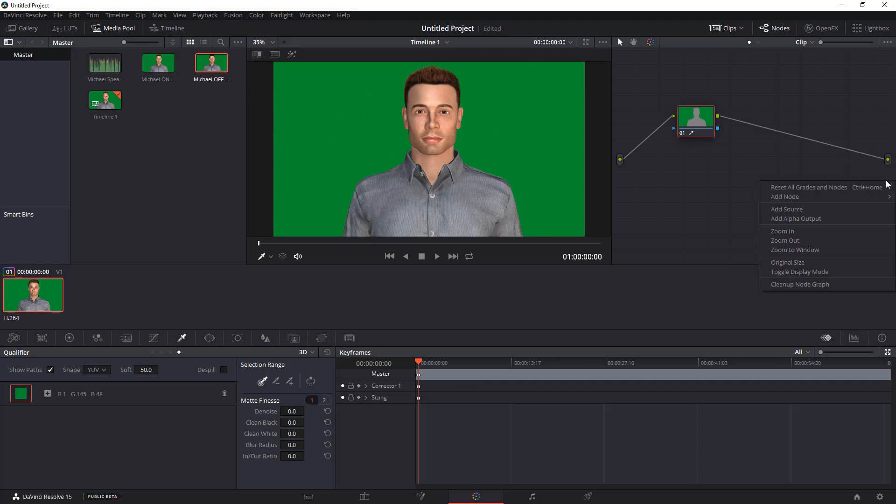
pyautogui.click(887, 220)
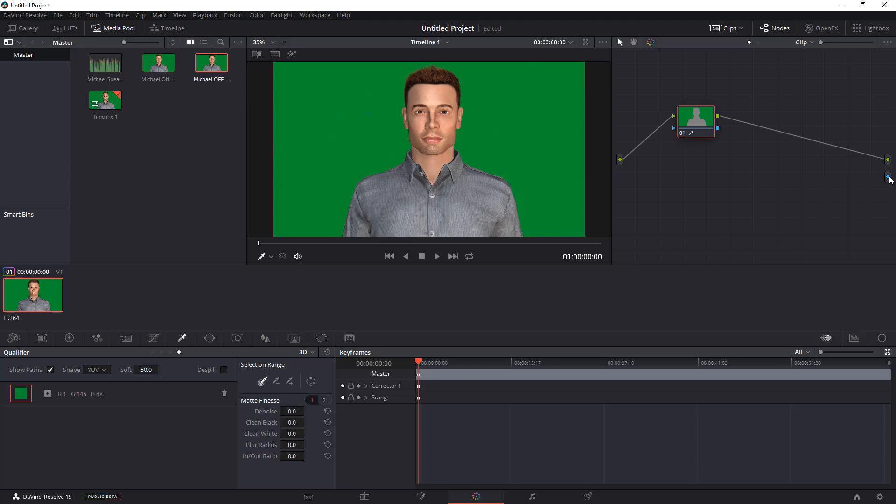
pyautogui.moveTo(889, 178); pyautogui.dragTo(718, 133)
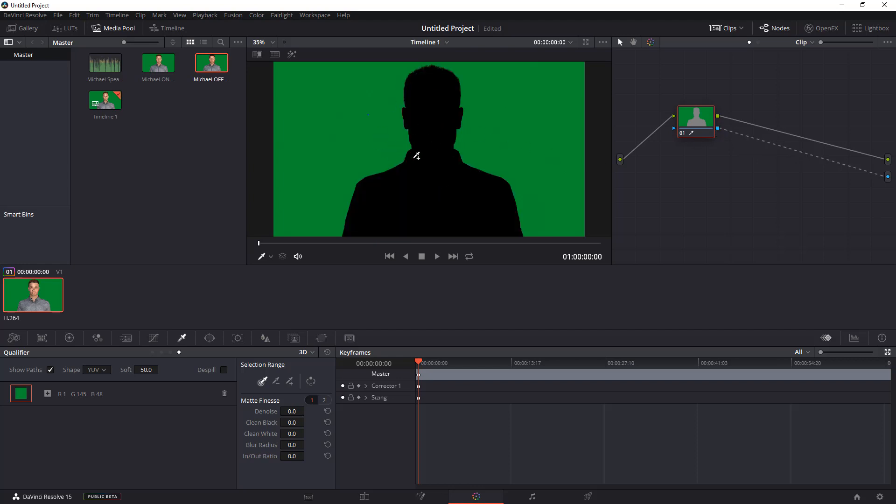
# Invert the qualifier selection and enable Despill.
pyautogui.click(311, 382)
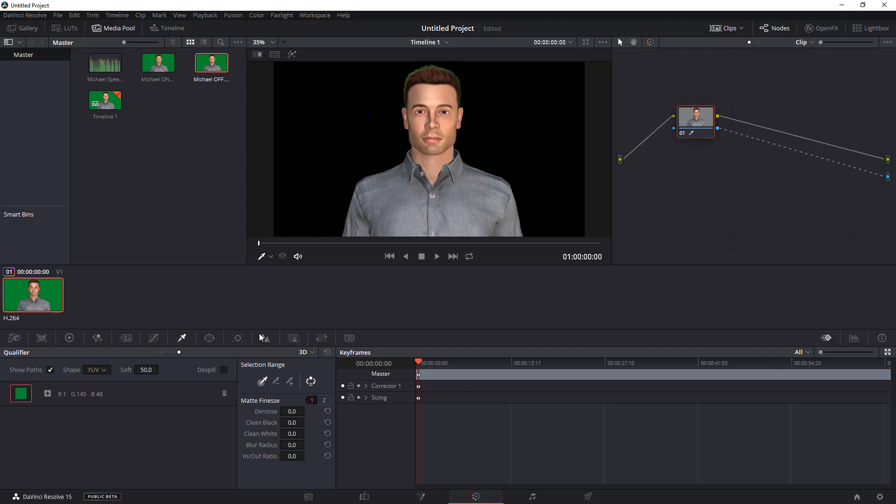
pyautogui.click(225, 371)
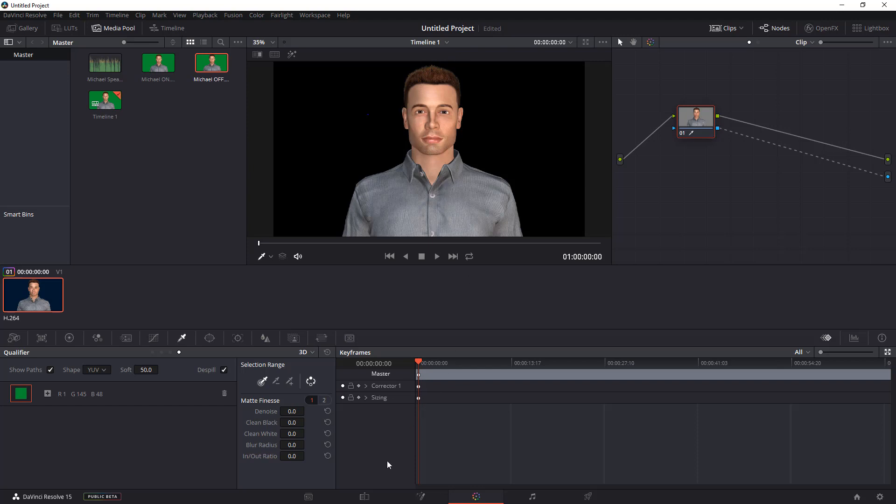
# Add Michael ON.mp4 to Video 2 and trim its end to match the audio clip's end.
pyautogui.click(365, 496)
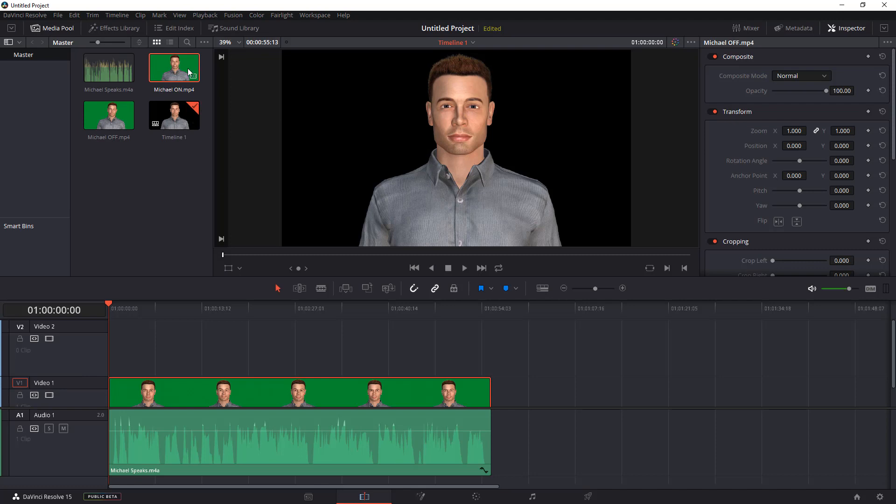
pyautogui.moveTo(187, 68); pyautogui.dragTo(108, 327)
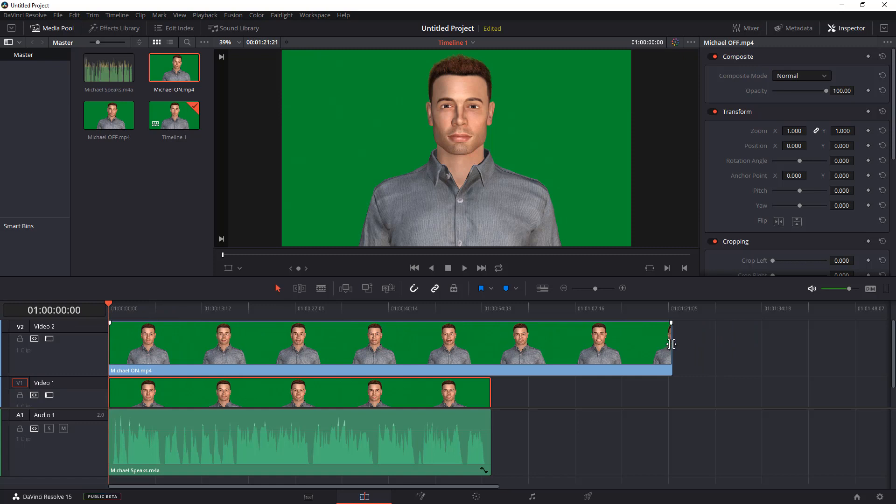
pyautogui.moveTo(666, 346); pyautogui.dragTo(553, 350)
pyautogui.moveTo(503, 351); pyautogui.dragTo(491, 350)
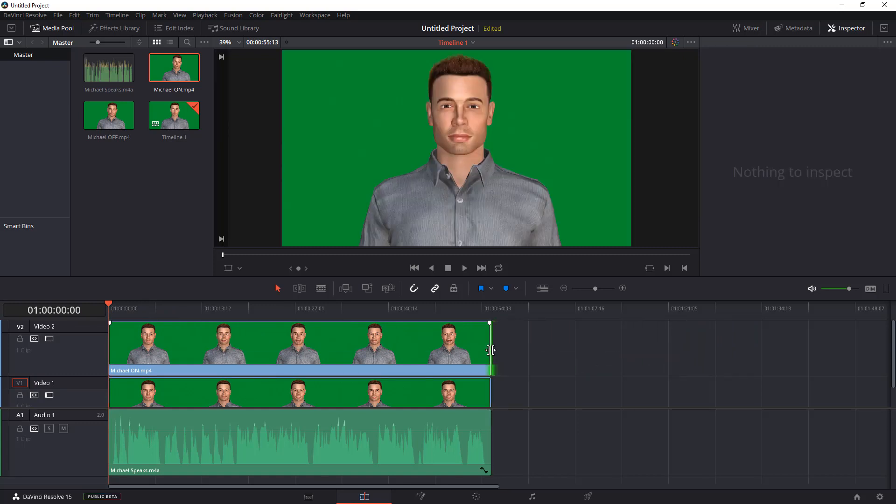
# Open the Michael ON clip in the Color page.
pyautogui.click(295, 352)
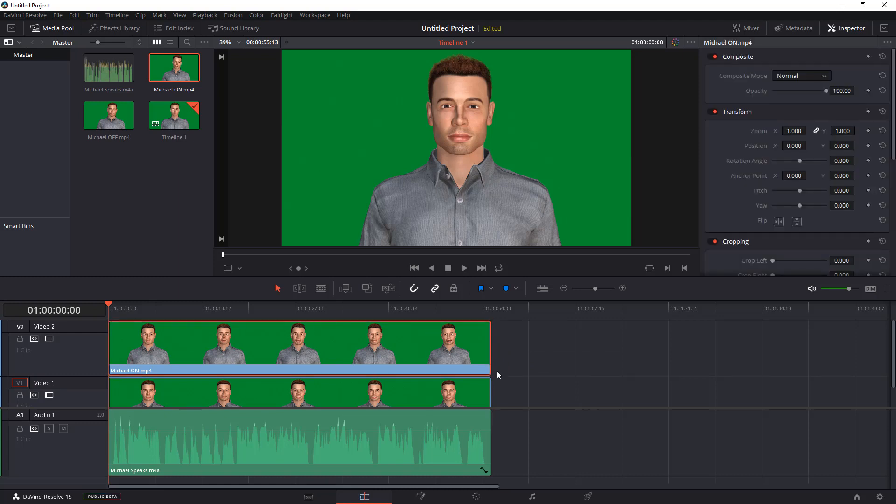
pyautogui.click(477, 498)
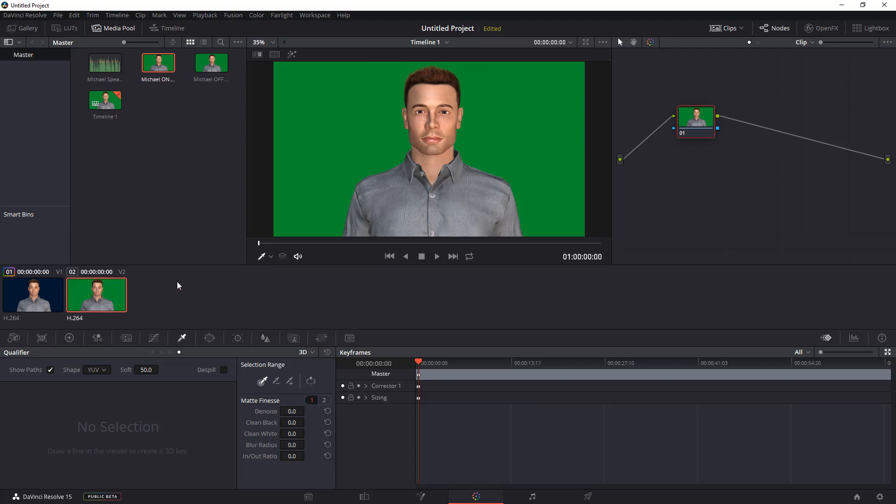
pyautogui.click(312, 354)
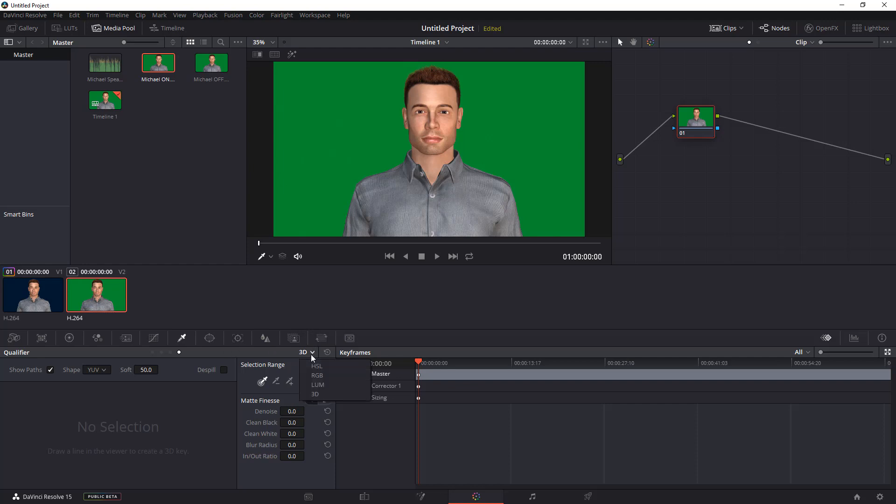
pyautogui.click(317, 366)
pyautogui.click(329, 212)
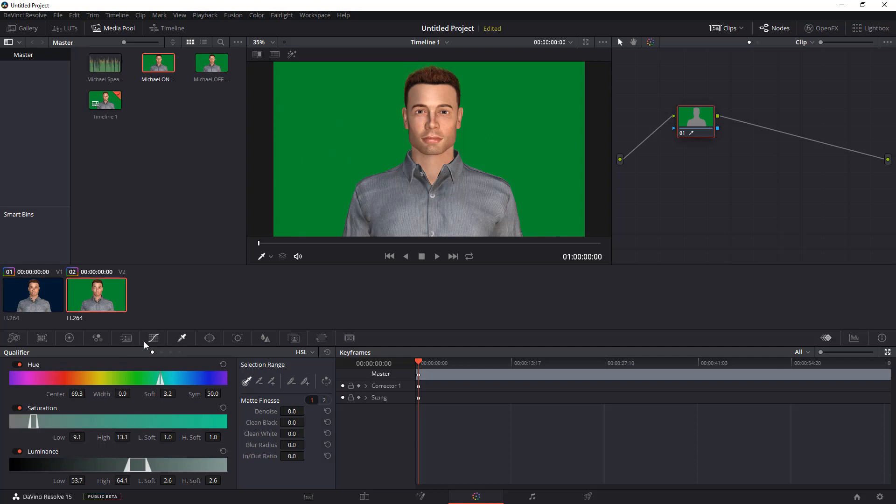
pyautogui.click(312, 354)
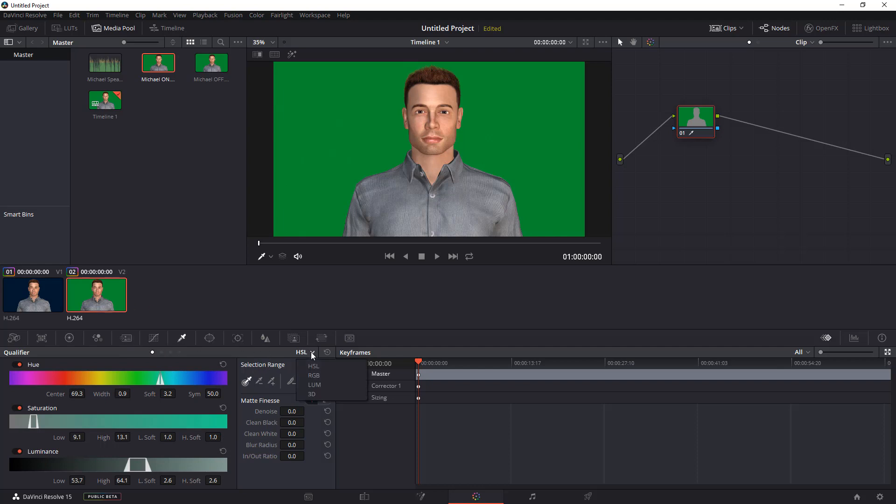
pyautogui.click(326, 397)
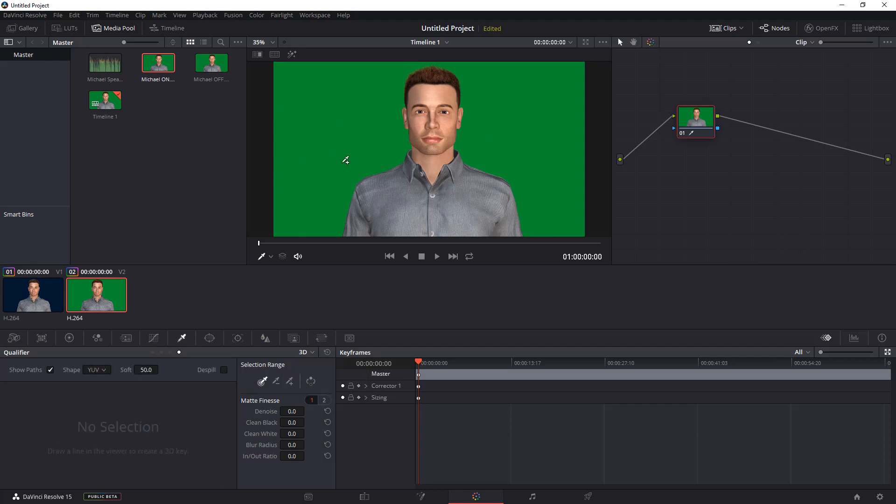
# Sample the Michael ON clip's green background with the 3D qualifier and route the key to a new alpha output.
pyautogui.click(346, 161)
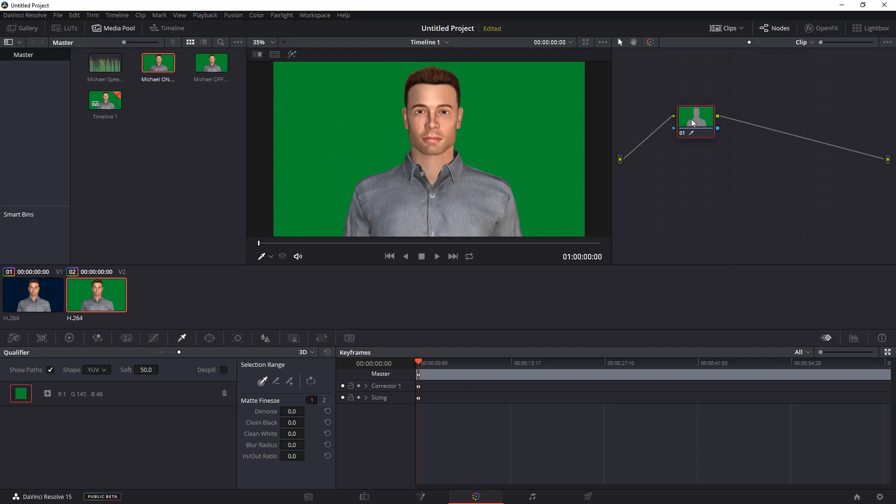
pyautogui.rightClick(890, 181)
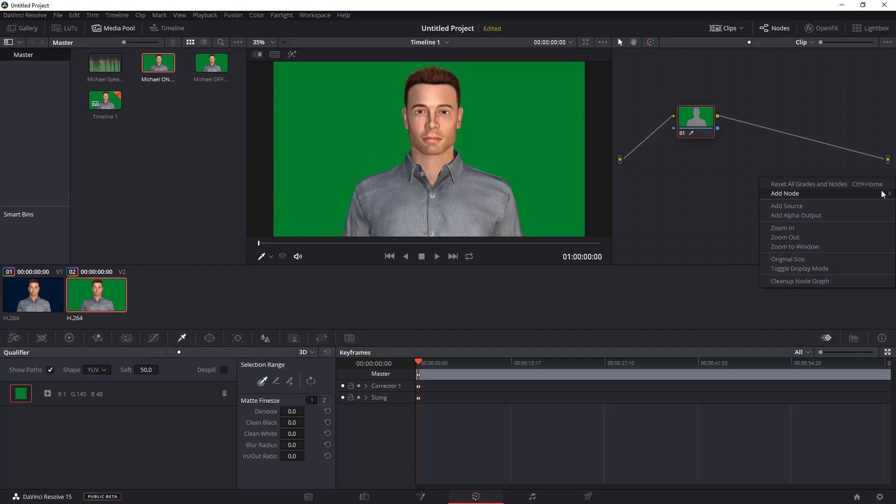
pyautogui.click(862, 218)
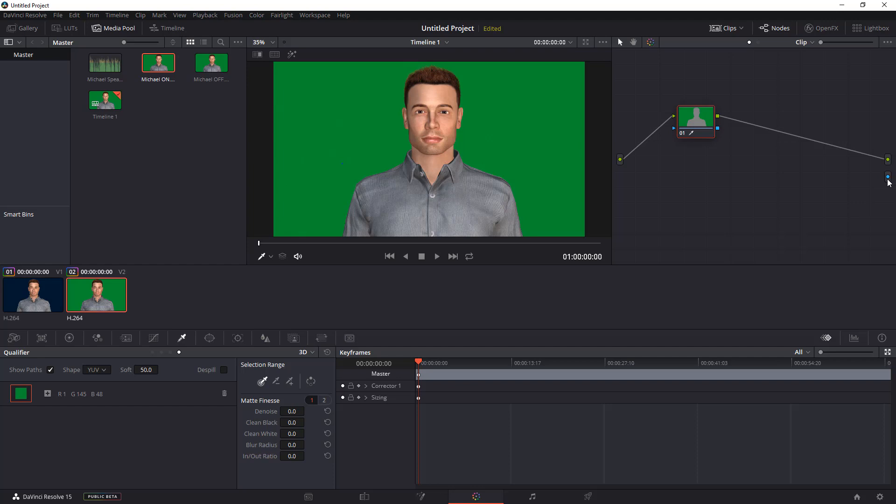
pyautogui.moveTo(888, 180); pyautogui.dragTo(716, 134)
# Invert the qualifier selection, enable Despill, and return to the Edit page.
pyautogui.click(311, 381)
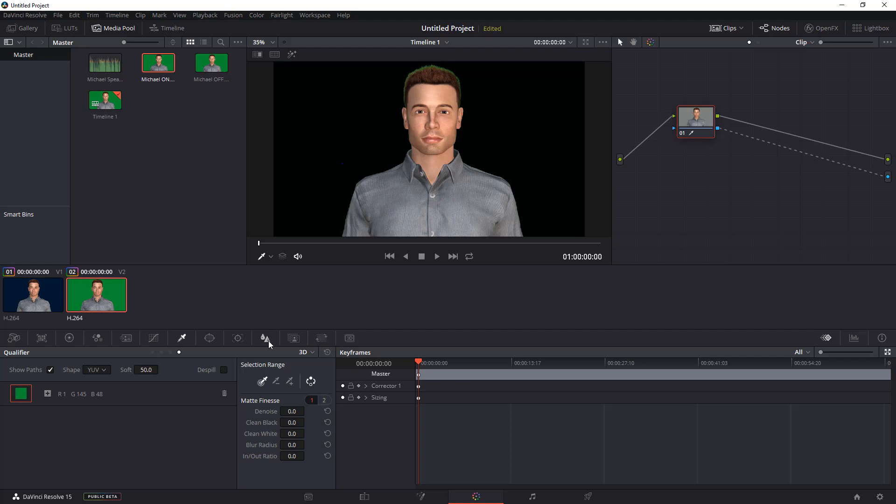
pyautogui.click(224, 369)
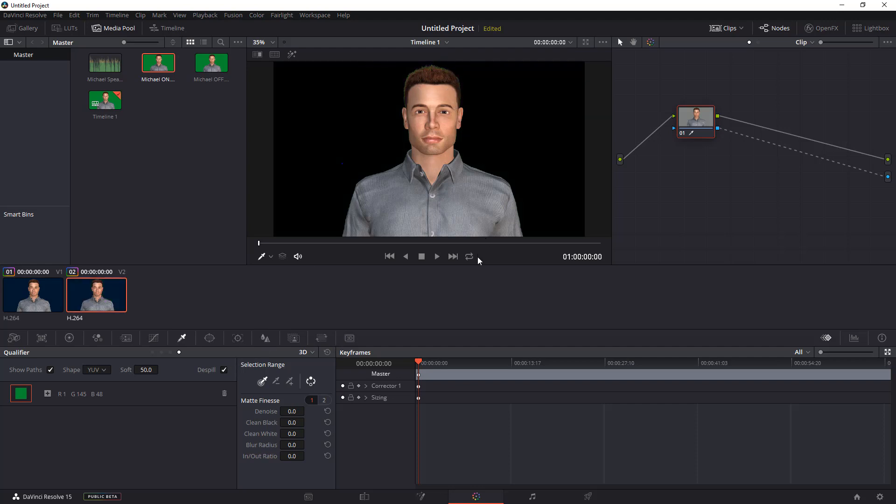
pyautogui.click(365, 497)
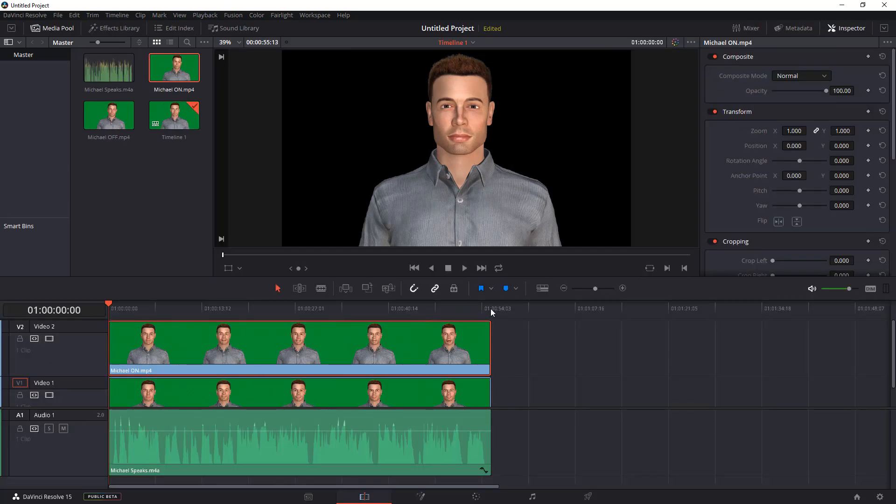
# Play the timeline from the start to review the keyed composite.
pyautogui.click(623, 289)
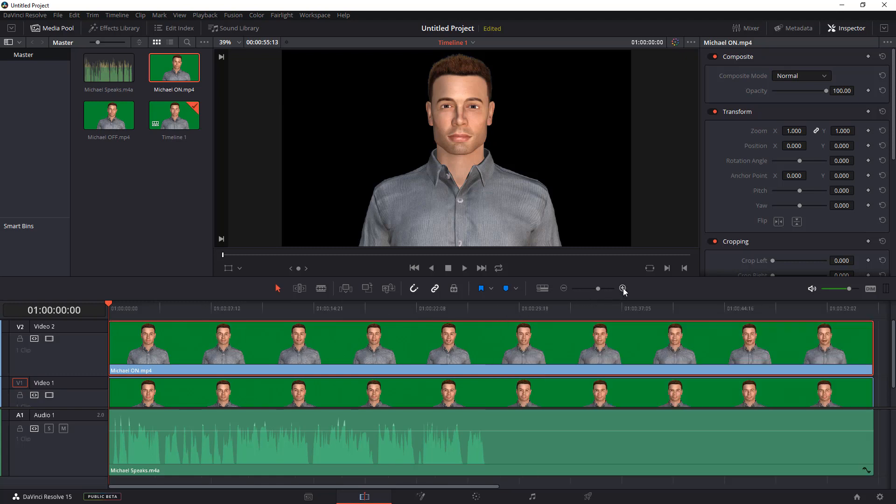
pyautogui.click(622, 289)
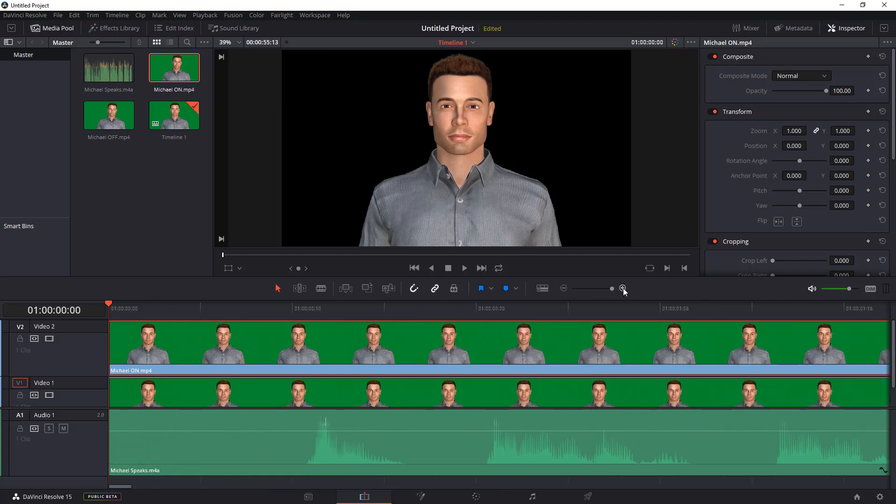
pyautogui.click(564, 288)
pyautogui.click(564, 289)
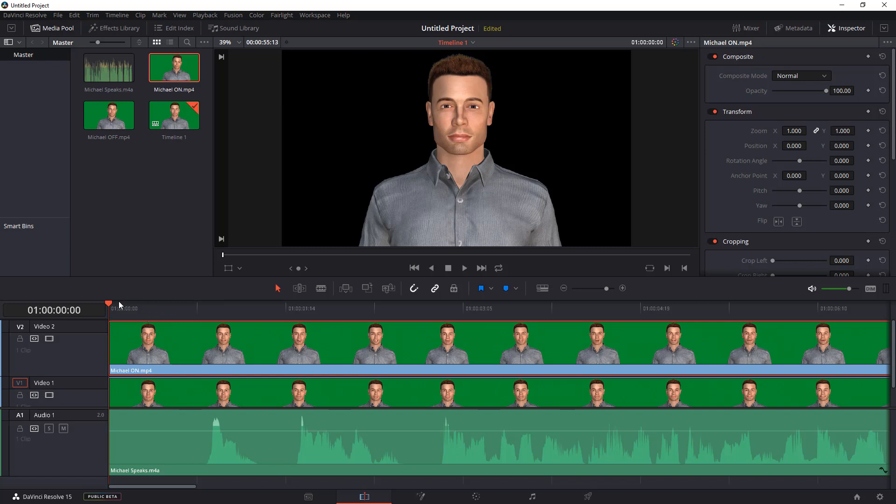
pyautogui.moveTo(114, 302)
pyautogui.mouseDown()
pyautogui.moveTo(168, 308)
pyautogui.moveTo(103, 302)
pyautogui.mouseUp()
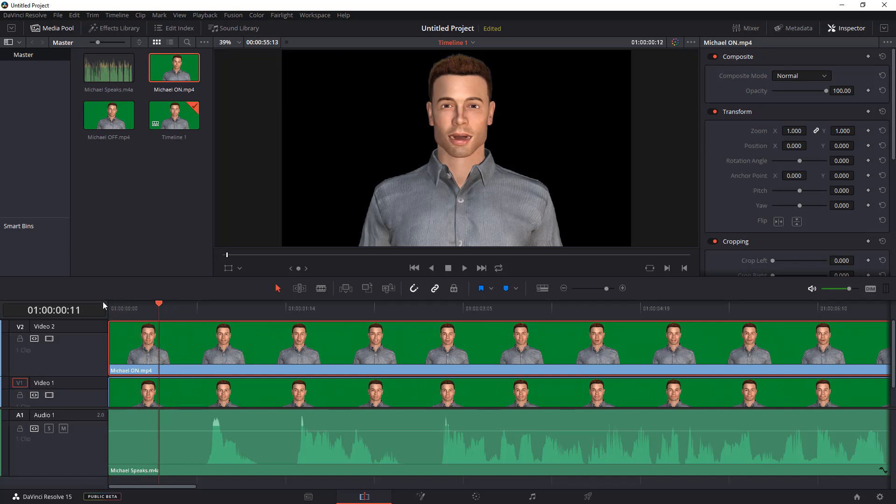
pyautogui.click(466, 270)
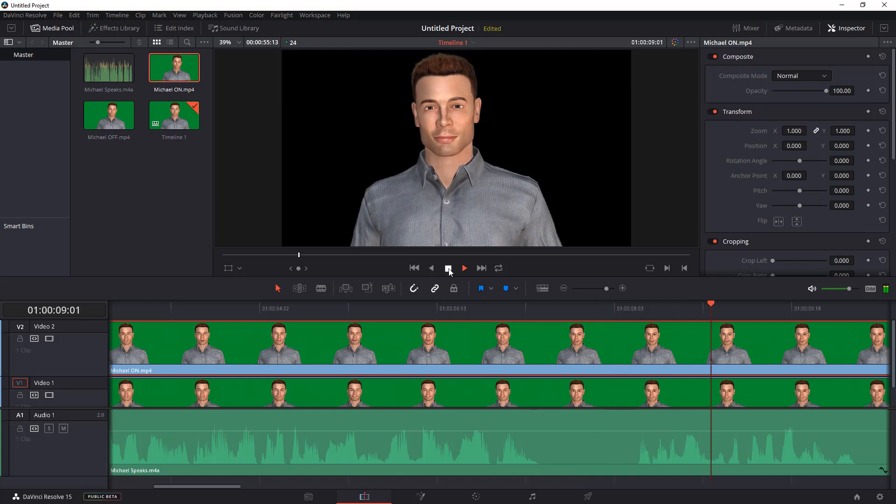
# Razor-cut the Michael ON clip where the speech starts at about 01:00:00:21 and delete the leading segment.
pyautogui.click(451, 270)
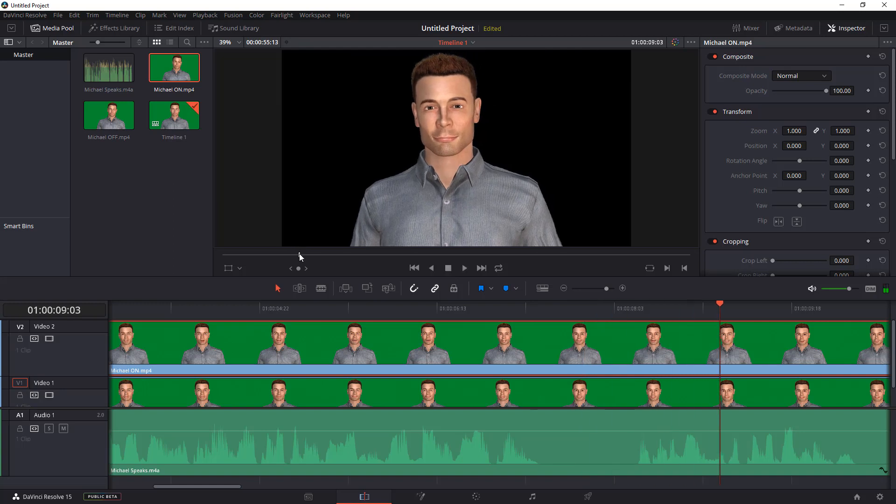
pyautogui.moveTo(300, 255); pyautogui.dragTo(223, 255)
pyautogui.press('Home')
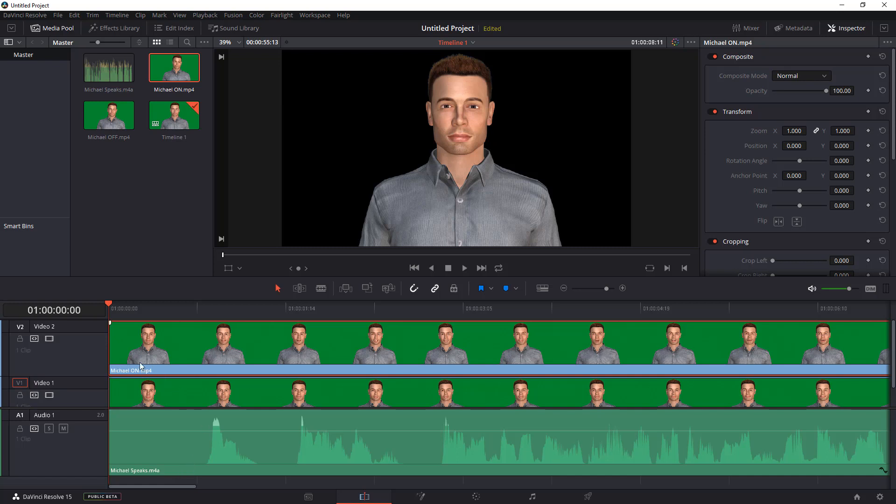
pyautogui.moveTo(111, 302); pyautogui.dragTo(205, 315)
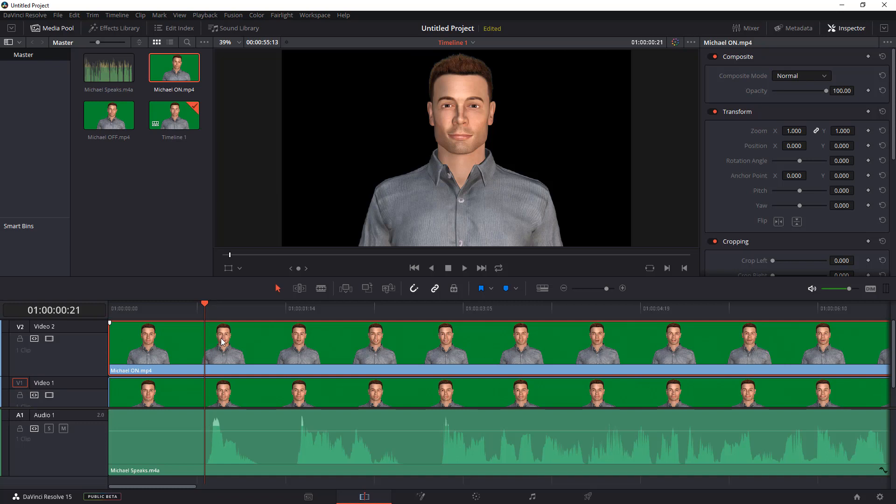
pyautogui.moveTo(205, 307); pyautogui.dragTo(193, 352)
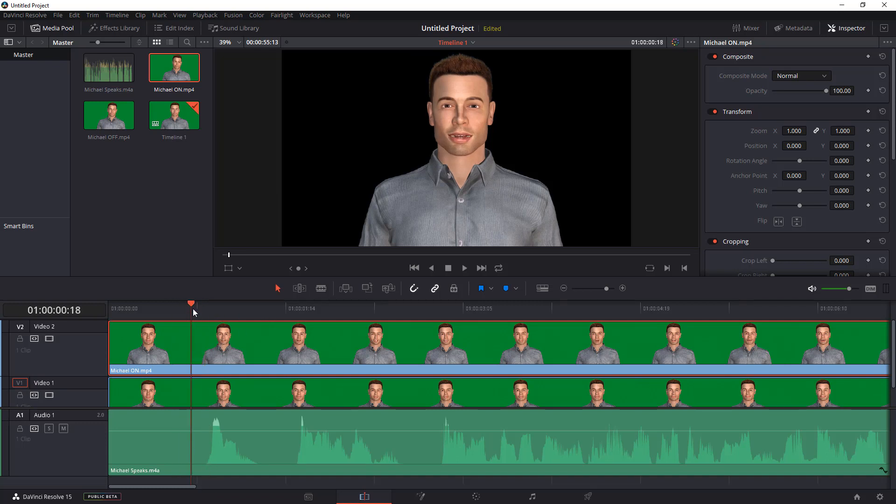
pyautogui.moveTo(193, 310); pyautogui.dragTo(204, 306)
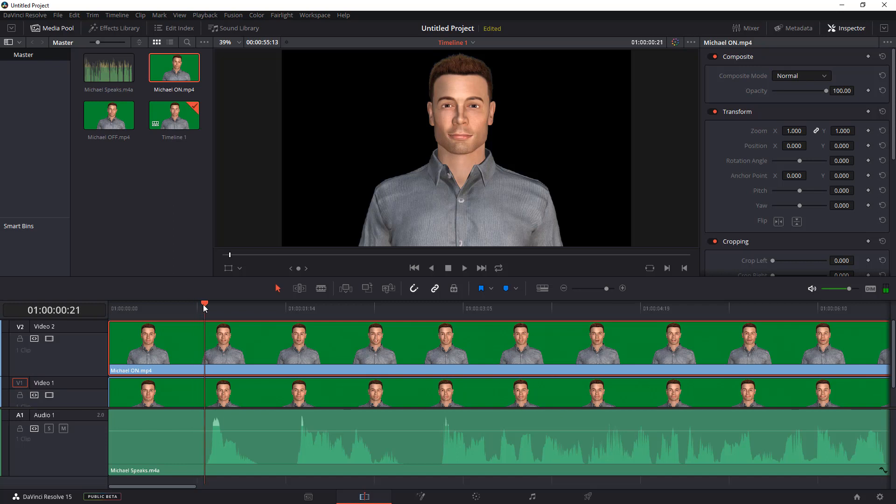
pyautogui.click(321, 290)
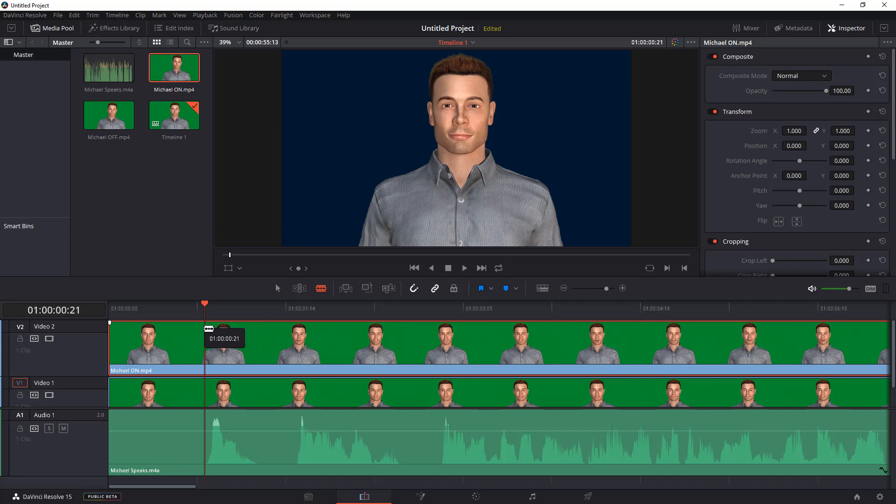
pyautogui.click(208, 328)
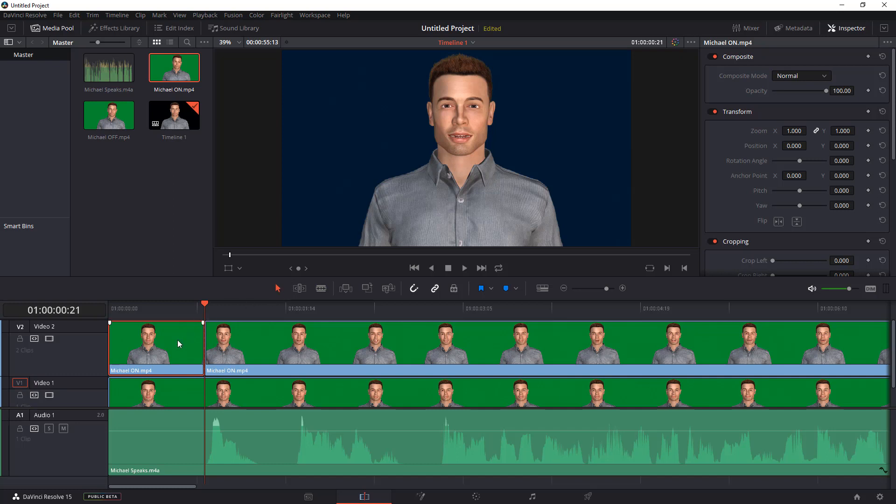
pyautogui.press('BackSpace')
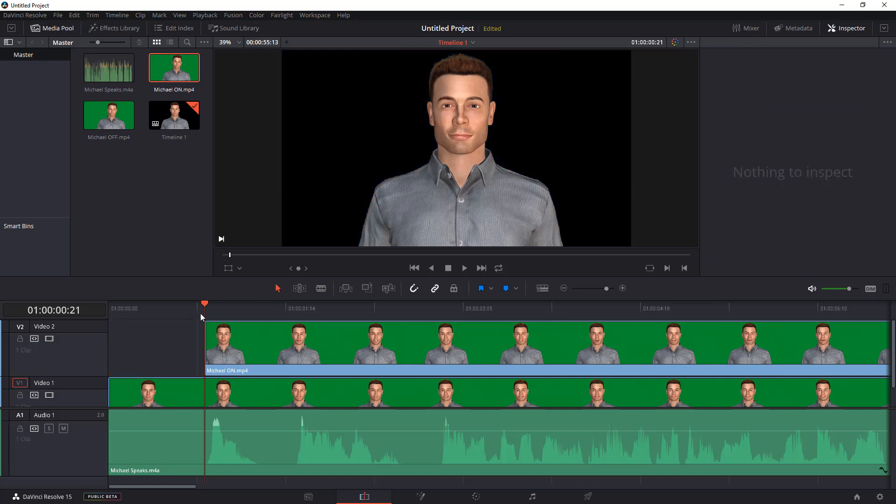
# Razor-cut the Michael ON clip at about 01:00:01:09 and 01:00:01:17 and select the pause segment between.
pyautogui.moveTo(206, 308); pyautogui.dragTo(85, 319)
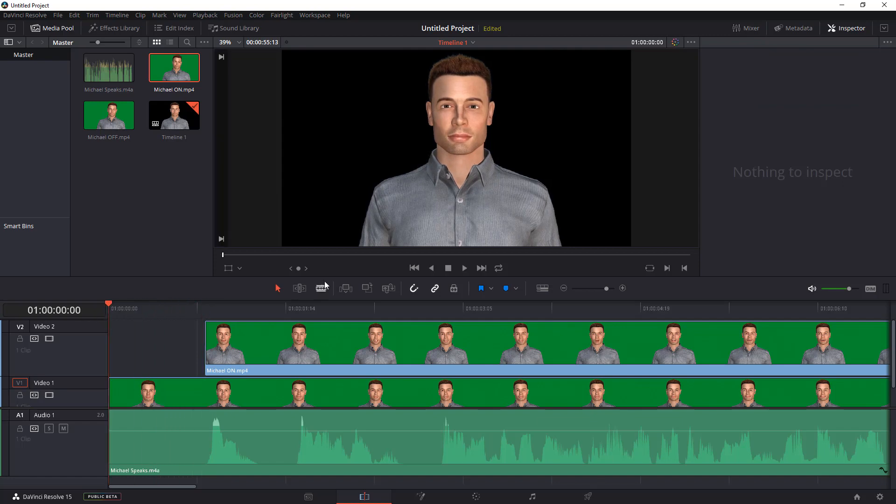
pyautogui.click(465, 268)
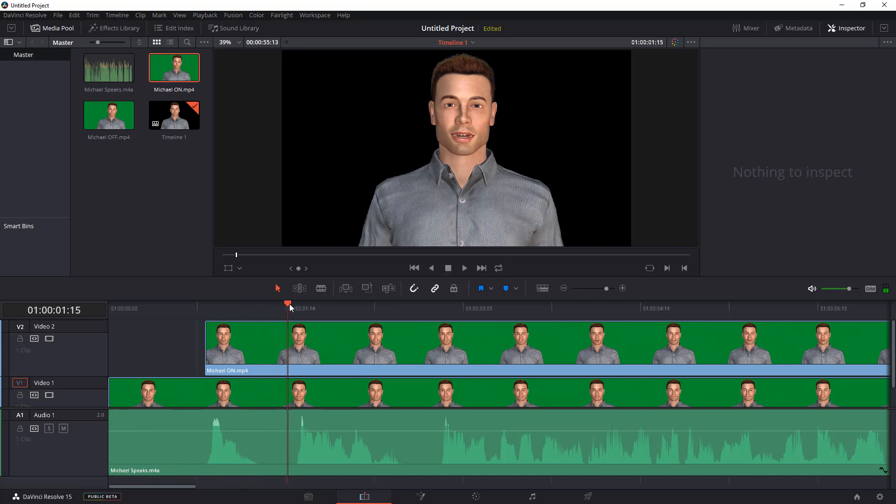
pyautogui.moveTo(290, 304); pyautogui.dragTo(260, 316)
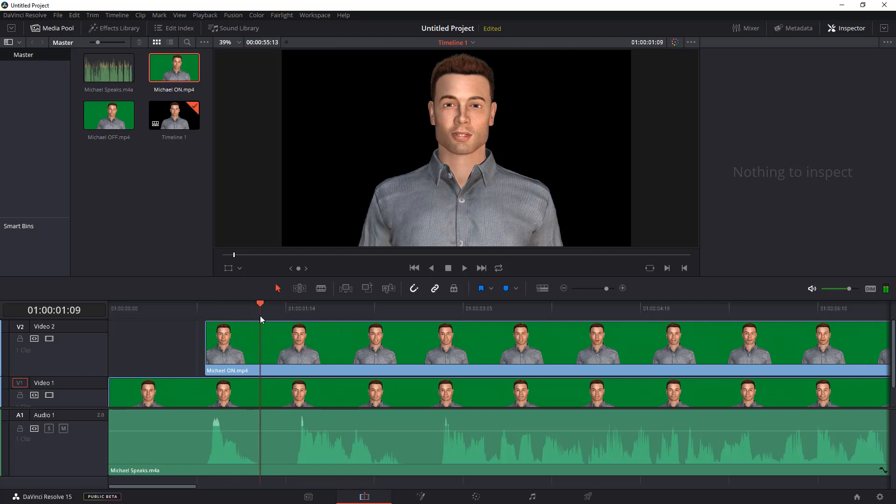
pyautogui.click(320, 289)
pyautogui.click(262, 341)
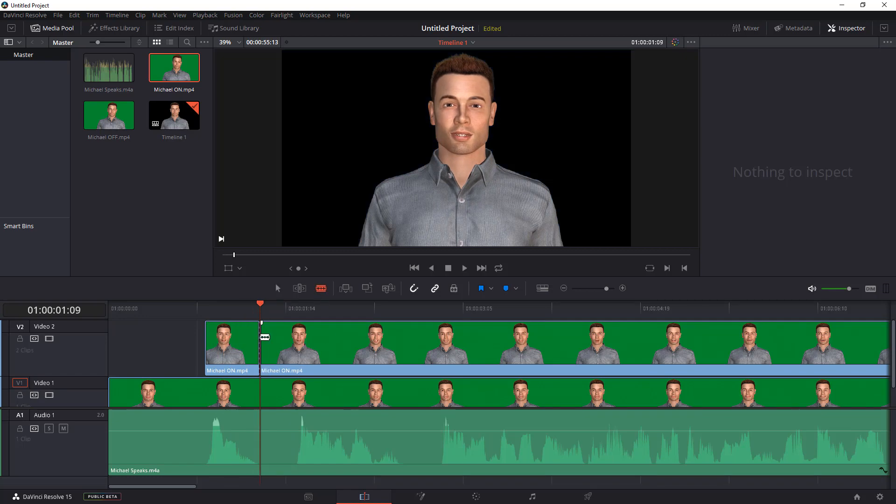
pyautogui.moveTo(261, 304); pyautogui.dragTo(297, 307)
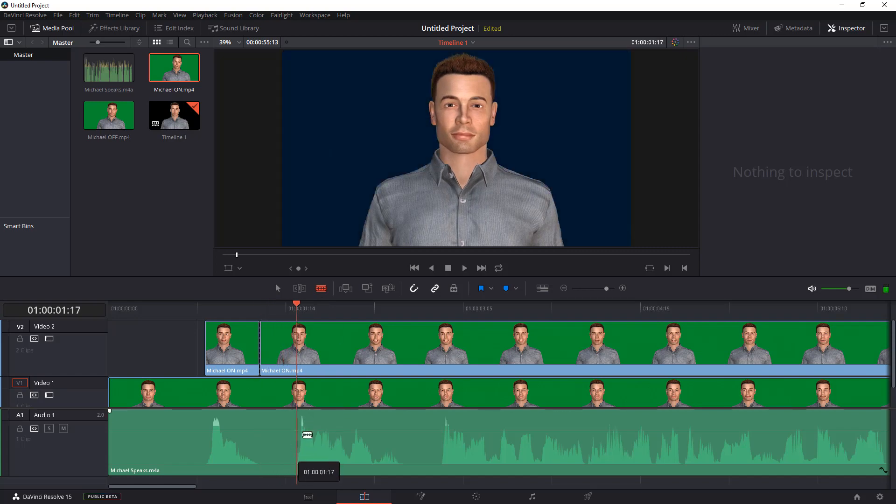
pyautogui.click(297, 334)
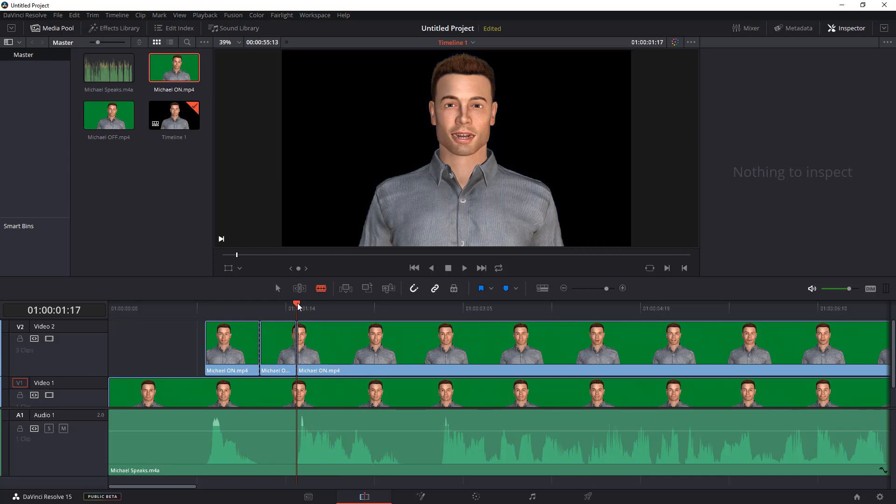
pyautogui.click(275, 286)
pyautogui.click(285, 359)
# Razor-cut around the second pause at about 01:00:02:16 and 01:00:03:00 and play back to check it.
pyautogui.moveTo(299, 307); pyautogui.dragTo(404, 308)
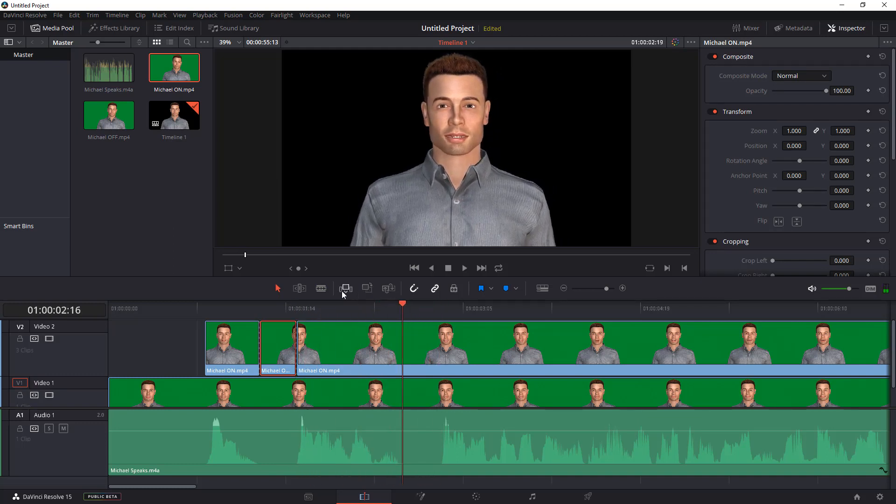
pyautogui.click(320, 289)
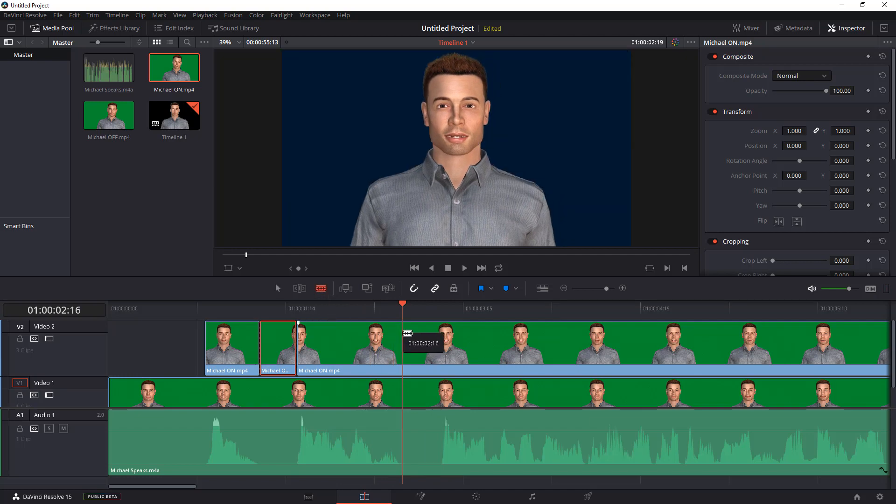
pyautogui.click(408, 334)
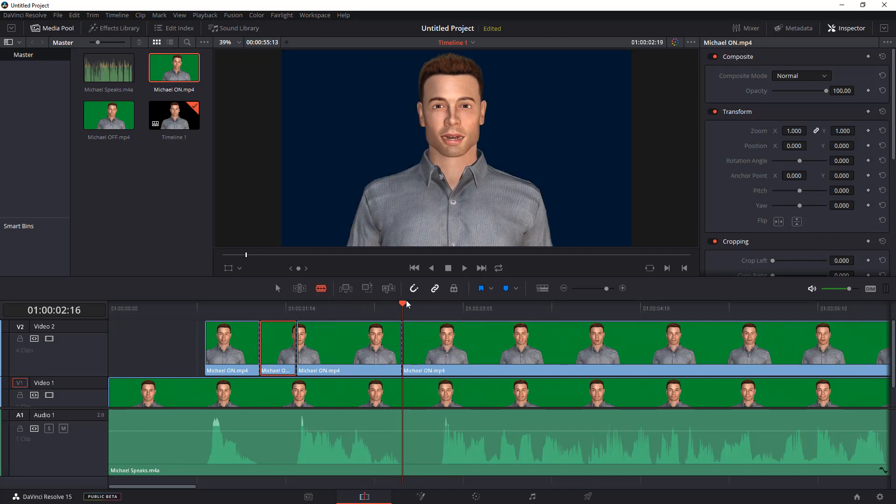
pyautogui.moveTo(405, 305); pyautogui.dragTo(439, 307)
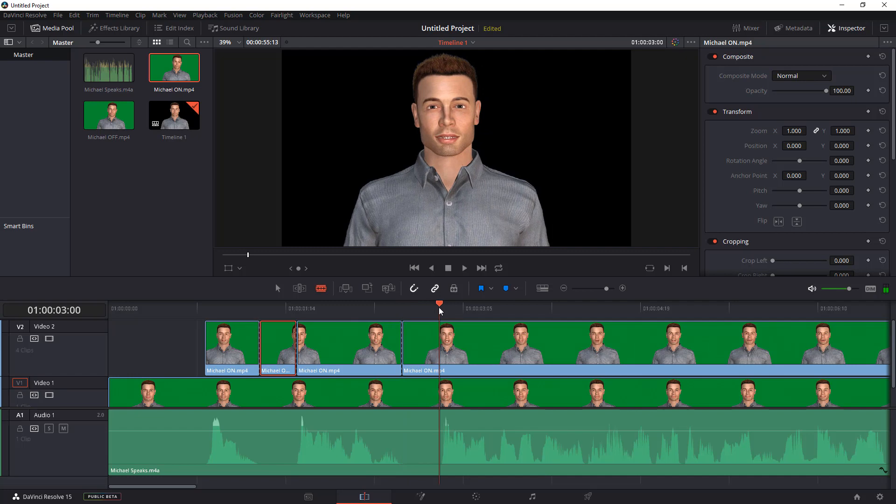
pyautogui.click(439, 334)
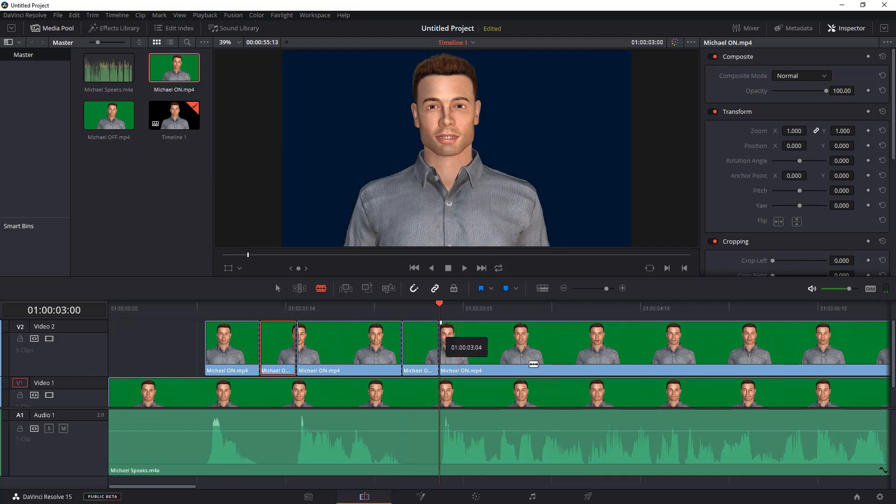
pyautogui.press('space')
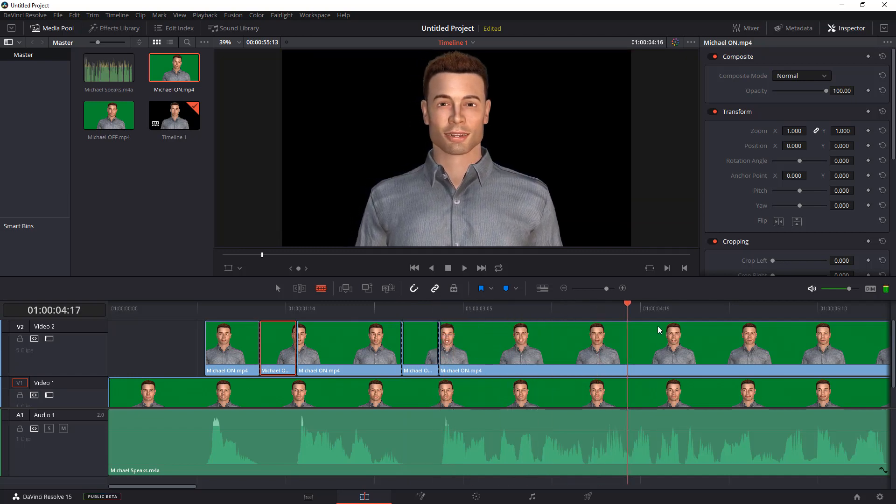
pyautogui.press('space')
pyautogui.moveTo(587, 308); pyautogui.dragTo(491, 308)
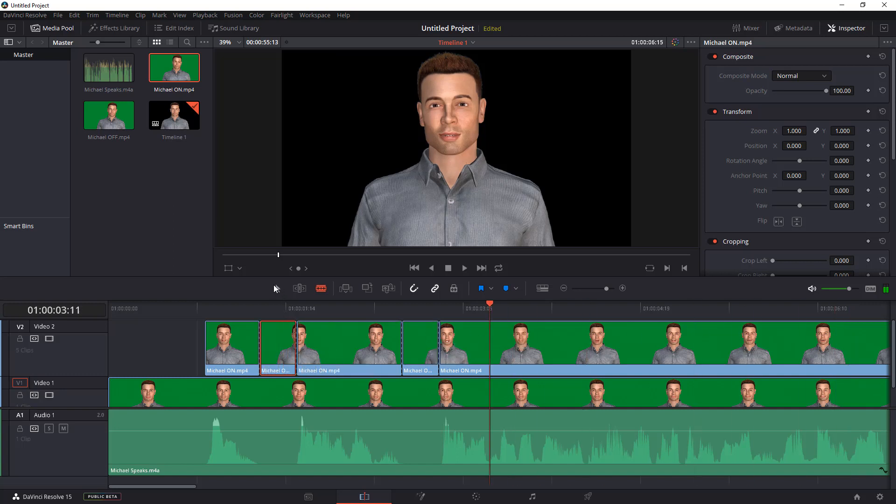
# Delete the two short pause segments from the Michael ON clip on Video 2.
pyautogui.click(274, 288)
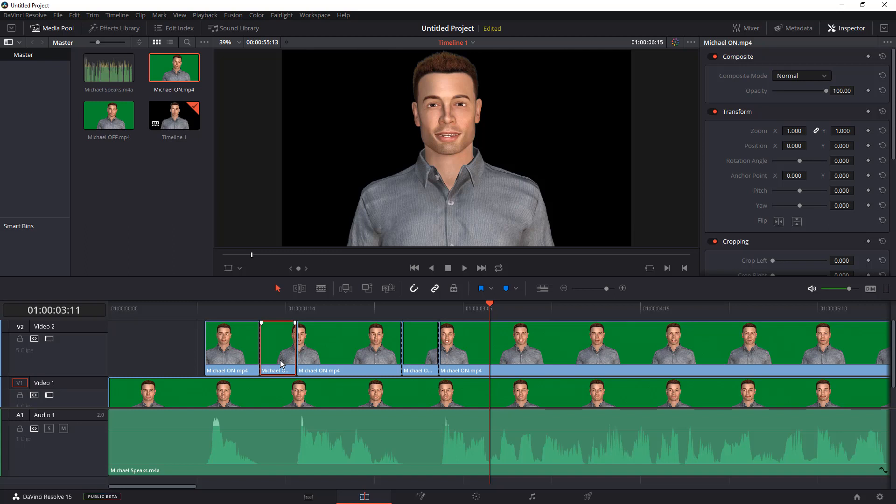
pyautogui.press('BackSpace')
pyautogui.click(421, 363)
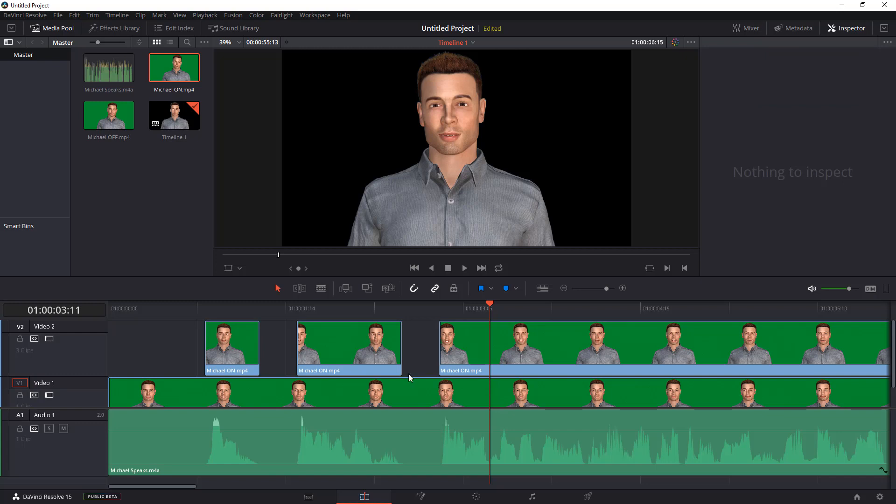
# Razor-cut the Michael ON clip at the pause around 01:00:07:09.
pyautogui.moveTo(186, 489); pyautogui.dragTo(211, 486)
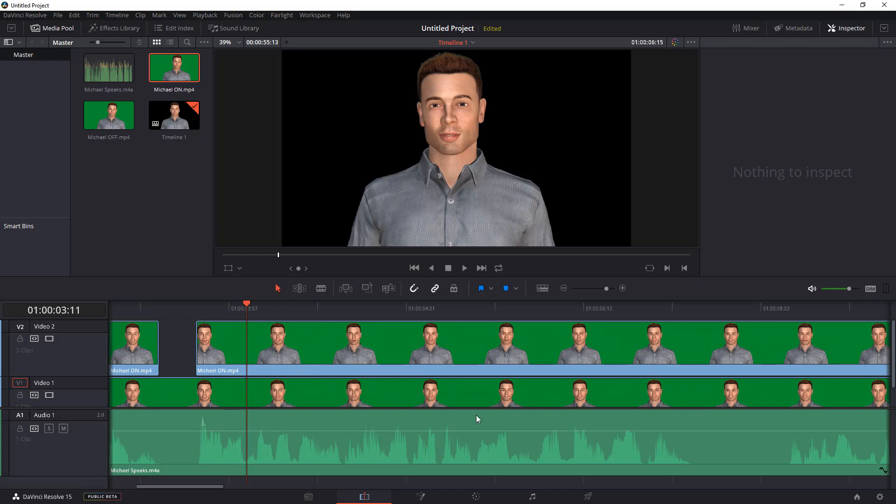
pyautogui.moveTo(205, 486); pyautogui.dragTo(212, 486)
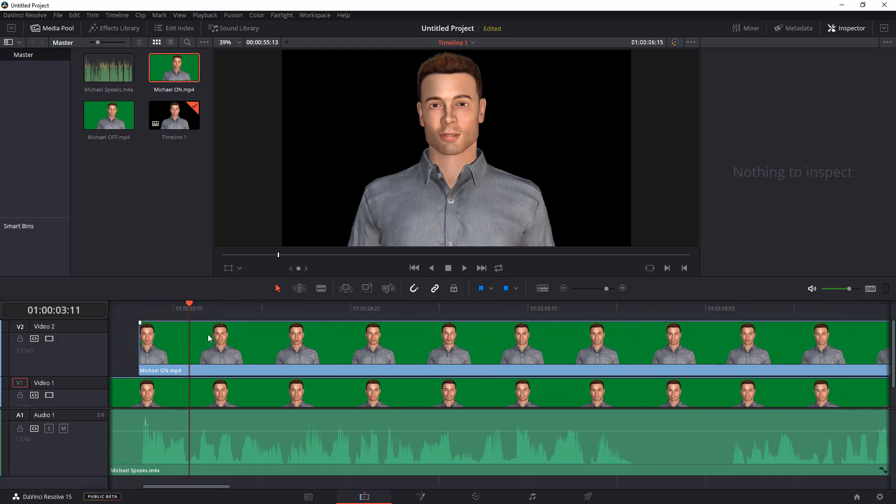
pyautogui.moveTo(189, 303); pyautogui.dragTo(635, 304)
pyautogui.press('b')
pyautogui.click(635, 343)
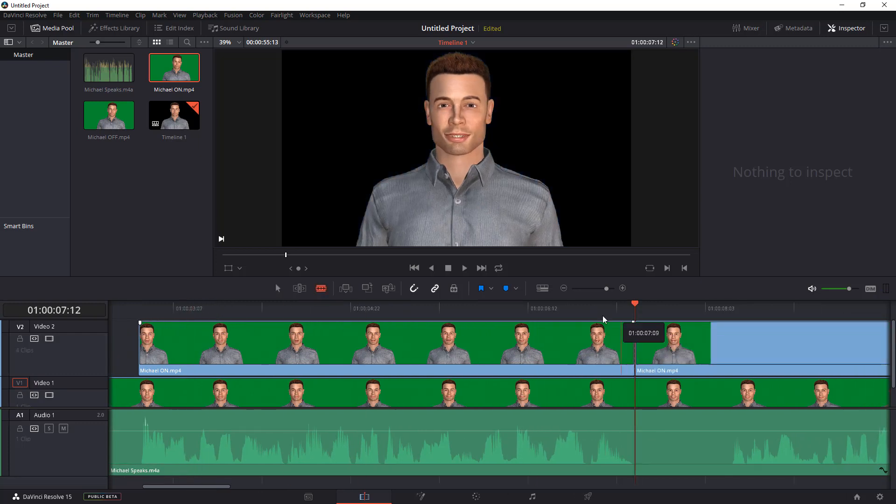
pyautogui.click(737, 339)
pyautogui.press('space')
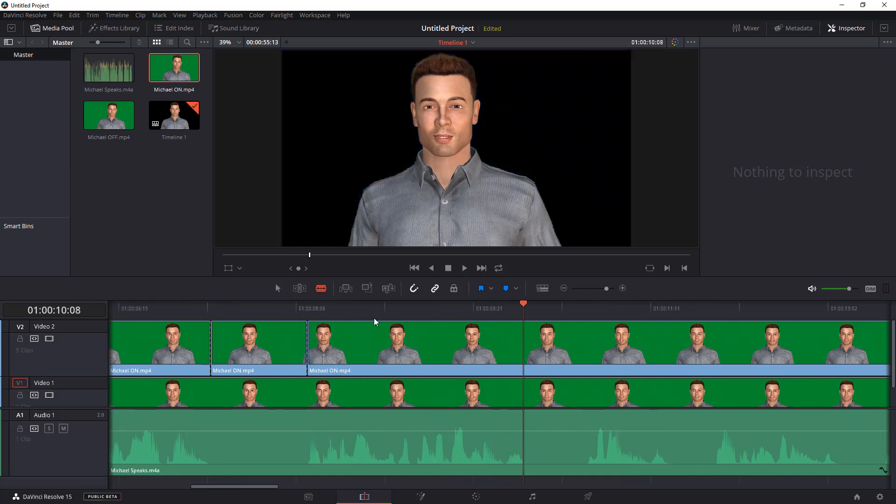
# Razor-cut the clip at three more pause points around 01:00:11 to 01:00:12.
pyautogui.click(588, 345)
pyautogui.click(671, 345)
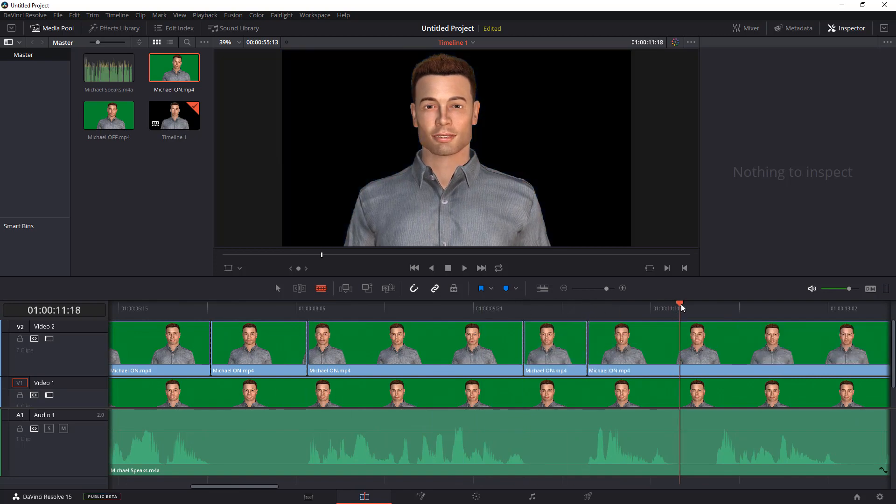
pyautogui.hotkey('ctrl', 'b')
pyautogui.moveTo(671, 306); pyautogui.dragTo(717, 307)
pyautogui.hotkey('ctrl', 'b')
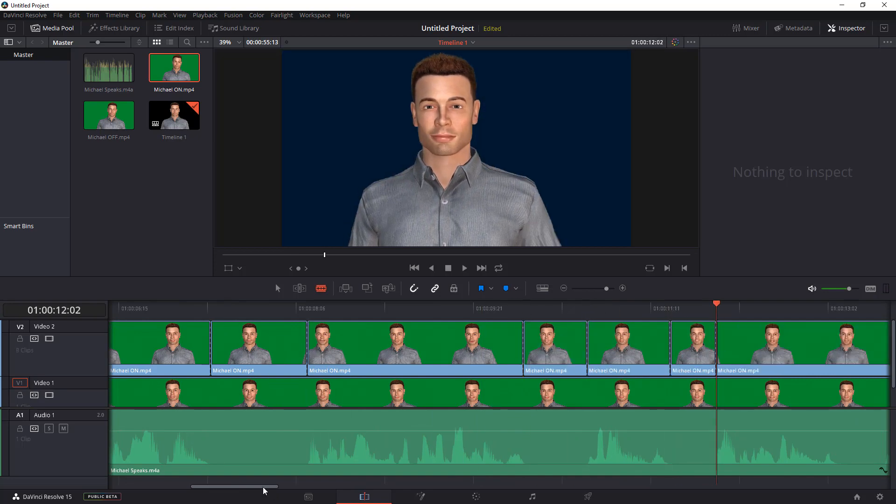
# Delete the pause segments between these cuts from the Michael ON clip.
pyautogui.moveTo(259, 487); pyautogui.dragTo(313, 488)
pyautogui.click(278, 289)
pyautogui.click(276, 342)
pyautogui.press('BackSpace')
pyautogui.click(578, 367)
pyautogui.press('BackSpace')
pyautogui.click(706, 358)
# Razor-cut around the next pause further along and delete that segment.
pyautogui.press('BackSpace')
pyautogui.moveTo(224, 307); pyautogui.dragTo(392, 307)
pyautogui.click(321, 289)
pyautogui.click(346, 329)
pyautogui.click(394, 327)
pyautogui.click(277, 289)
pyautogui.click(370, 345)
pyautogui.press('BackSpace')
# Razor-cut the clip at about 01:00:14:20 and step the playhead forward a few frames.
pyautogui.click(558, 309)
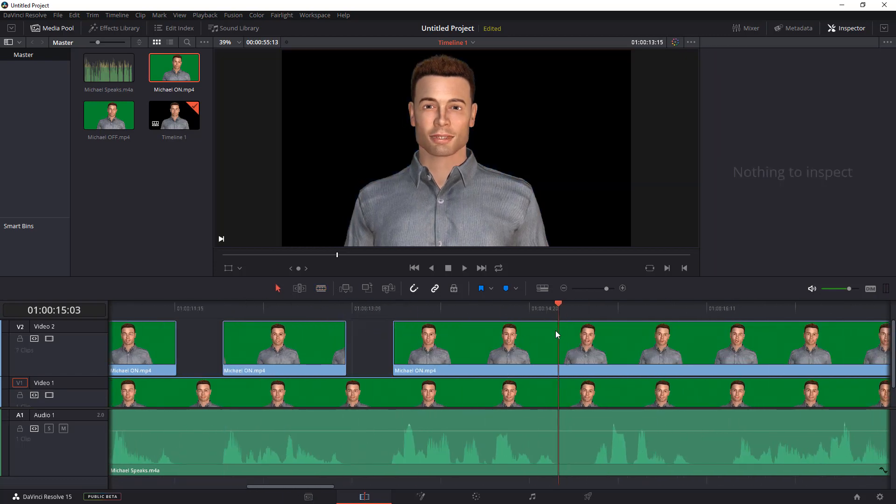
pyautogui.moveTo(556, 308); pyautogui.dragTo(554, 308)
pyautogui.click(321, 288)
pyautogui.click(554, 343)
pyautogui.press('Right')
pyautogui.press('Right')
pyautogui.press('Right')
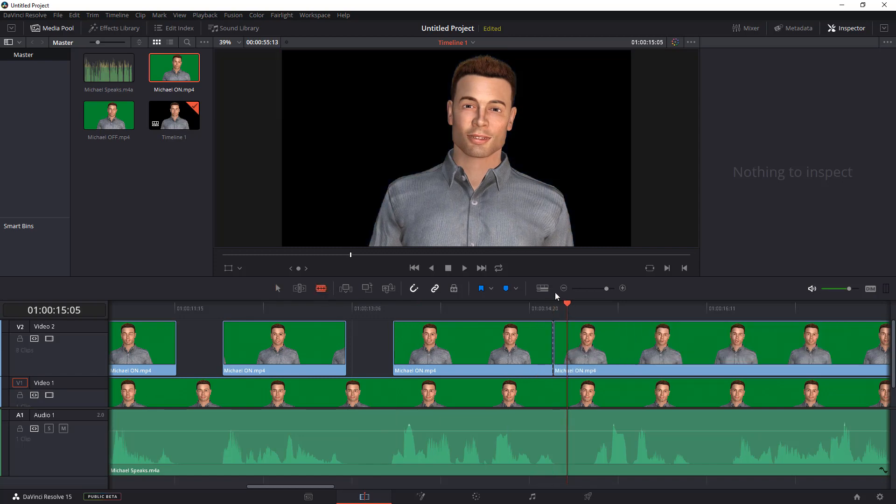
# Undo the last two edits and redo them.
pyautogui.hotkey('ctrl', 'z')
pyautogui.hotkey('ctrl', 'z')
pyautogui.hotkey('ctrl', 'shift', 'z')
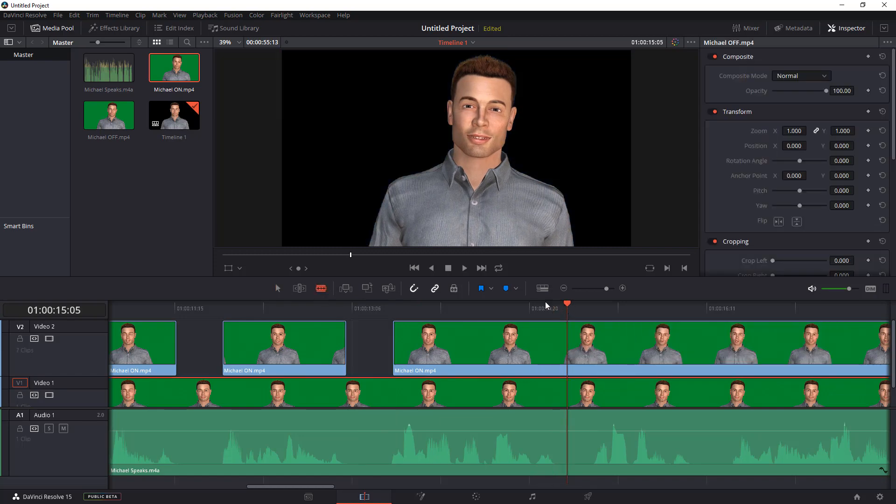
pyautogui.moveTo(559, 303); pyautogui.dragTo(556, 307)
pyautogui.hotkey('ctrl', 'shift', 'z')
# Razor-cut the clip a few frames later and delete the short pause segment between the cuts.
pyautogui.press('space')
pyautogui.click(595, 336)
pyautogui.press('a')
pyautogui.click(582, 343)
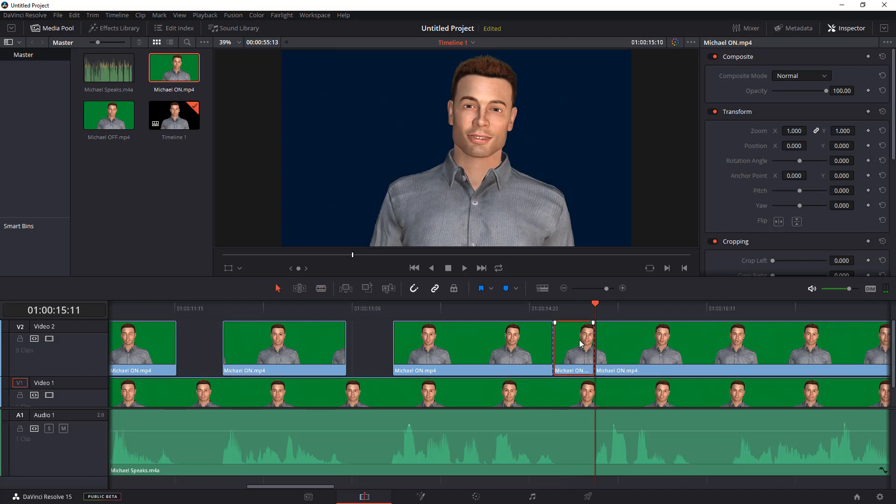
pyautogui.press('Delete')
# Razor-cut the Michael ON clip around two more pauses after 01:00:16.
pyautogui.moveTo(297, 486); pyautogui.dragTo(339, 486)
pyautogui.moveTo(220, 305); pyautogui.dragTo(315, 326)
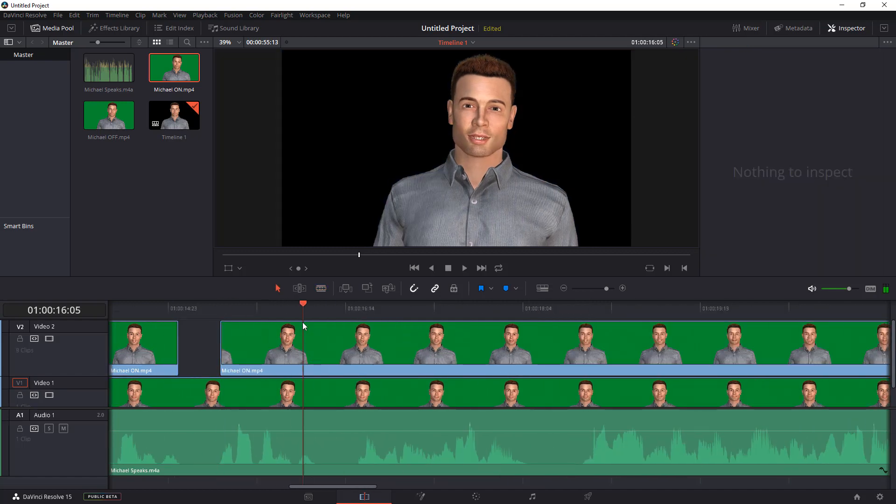
pyautogui.press('b')
pyautogui.click(313, 334)
pyautogui.click(360, 331)
pyautogui.moveTo(359, 305); pyautogui.dragTo(584, 315)
pyautogui.click(525, 330)
pyautogui.click(585, 333)
# Delete the first of these pause segments from Video 2.
pyautogui.press('a')
pyautogui.click(327, 349)
pyautogui.press('Delete')
pyautogui.moveTo(371, 489); pyautogui.dragTo(392, 489)
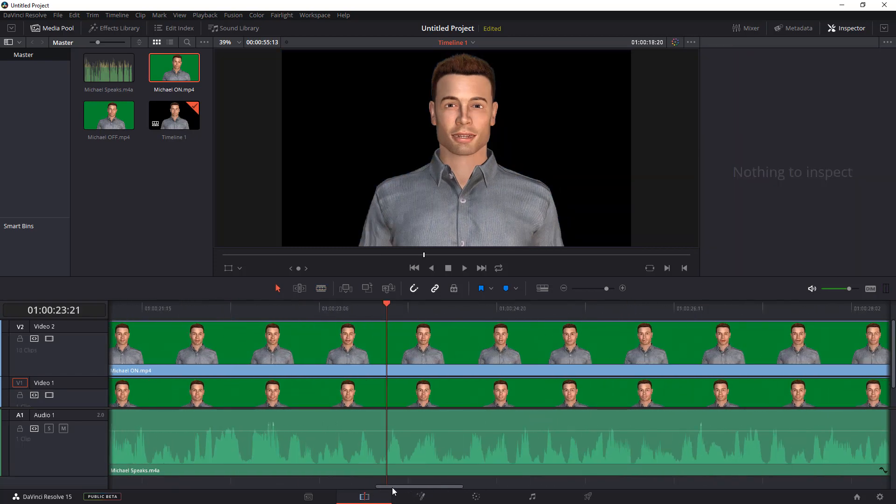
# Razor-cut the Michael ON clip on Video 2 at 01:00:23:19.
pyautogui.click(623, 288)
pyautogui.click(467, 307)
pyautogui.press('b')
pyautogui.click(463, 343)
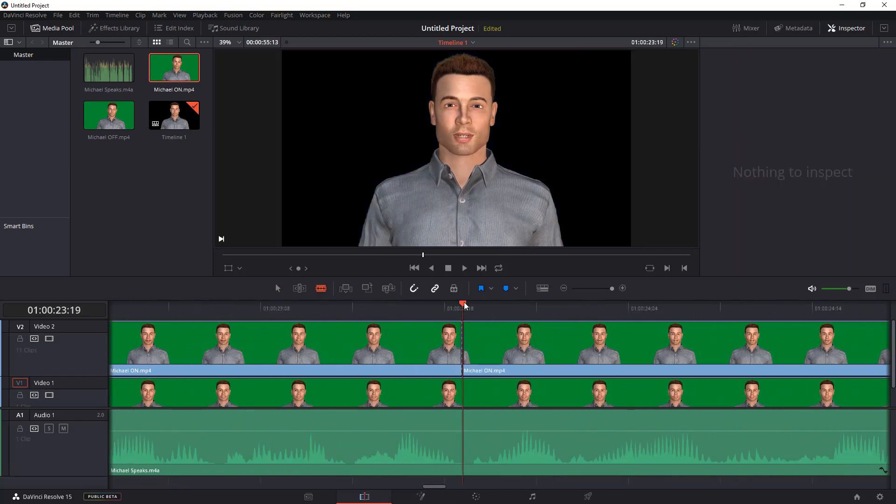
# Razor-cut the Michael ON clip on both sides of the pause around 01:00:29.
pyautogui.moveTo(468, 306); pyautogui.dragTo(503, 310)
pyautogui.moveTo(430, 486); pyautogui.dragTo(482, 486)
pyautogui.click(565, 290)
pyautogui.click(564, 290)
pyautogui.hotkey('ctrl', 'z')
pyautogui.moveTo(503, 309); pyautogui.dragTo(548, 311)
pyautogui.click(503, 340)
pyautogui.click(548, 340)
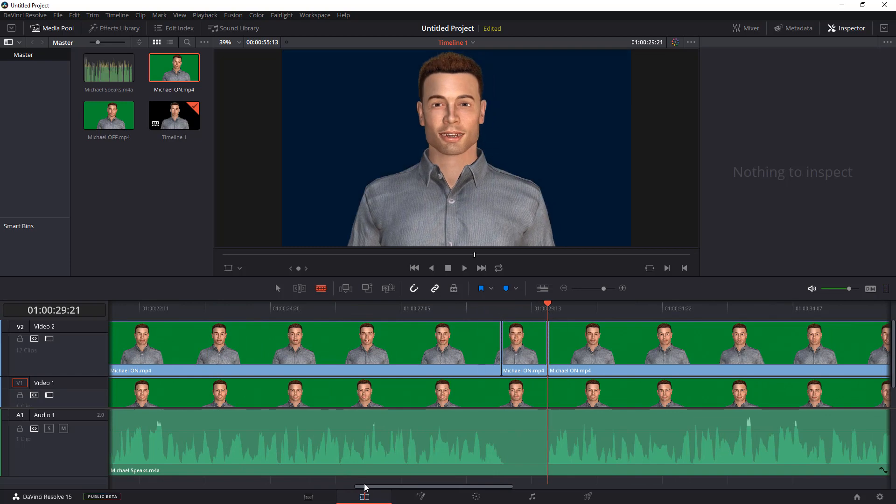
# Razor-cut the Michael ON clip on both sides of the next pause around 01:00:38.
pyautogui.moveTo(365, 487); pyautogui.dragTo(435, 486)
pyautogui.moveTo(675, 310); pyautogui.dragTo(720, 312)
pyautogui.click(671, 340)
pyautogui.click(719, 340)
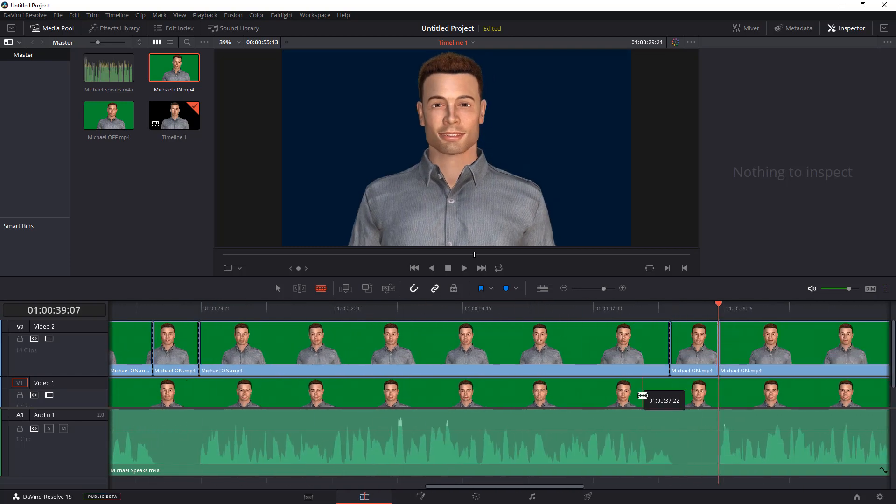
# Delete the two cut-out pause segments from Video 2.
pyautogui.moveTo(496, 486); pyautogui.dragTo(645, 488)
pyautogui.click(278, 289)
pyautogui.click(190, 347)
pyautogui.press('BackSpace')
pyautogui.click(707, 348)
pyautogui.press('BackSpace')
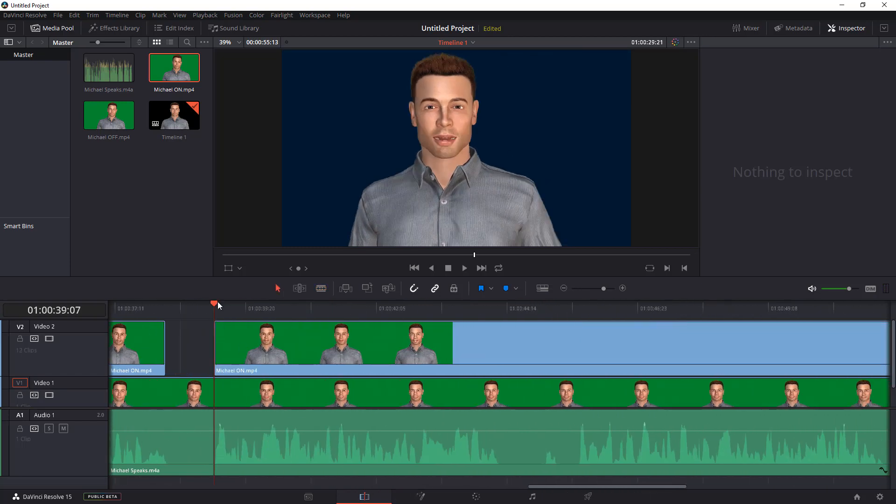
# Razor-cut the Michael ON clip at several points around the pauses near 01:00:44.
pyautogui.moveTo(218, 306); pyautogui.dragTo(581, 303)
pyautogui.click(321, 288)
pyautogui.click(497, 341)
pyautogui.click(545, 341)
pyautogui.click(557, 339)
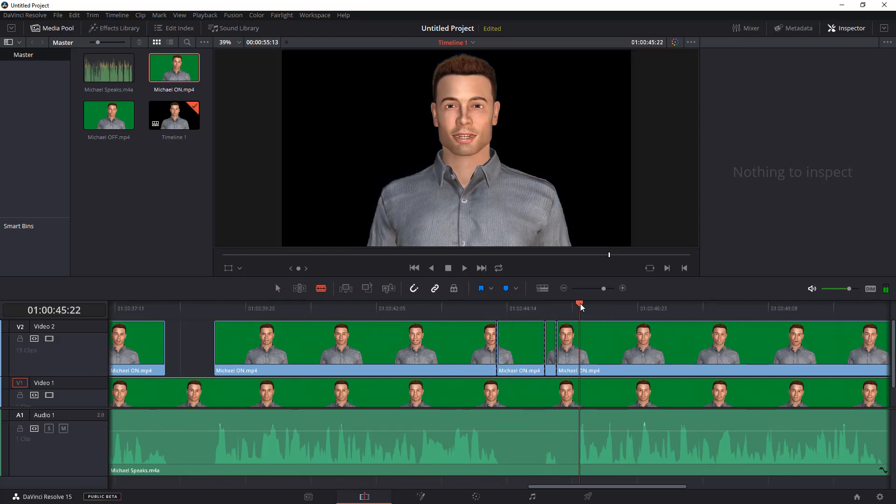
pyautogui.click(580, 340)
# Delete the pause segment between the new cuts on Video 2.
pyautogui.click(278, 289)
pyautogui.click(527, 357)
pyautogui.press('BackSpace')
pyautogui.click(568, 347)
pyautogui.press('BackSpace')
pyautogui.moveTo(552, 486); pyautogui.dragTo(623, 488)
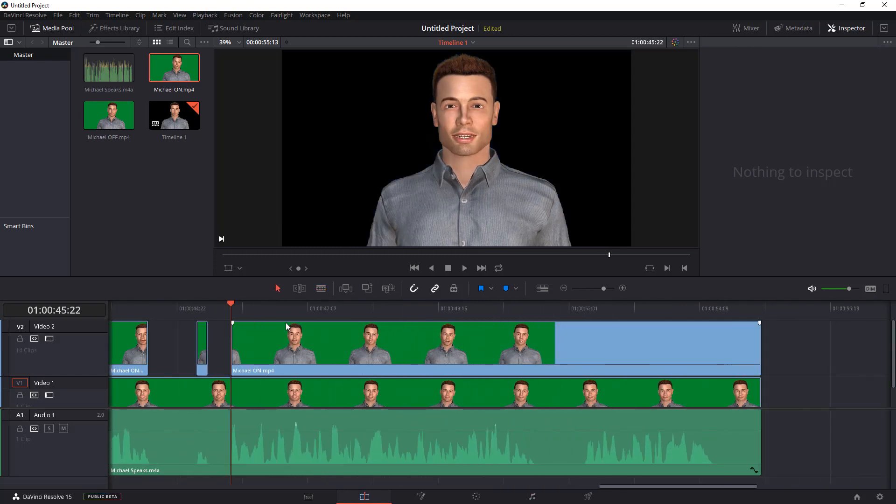
# Razor-cut the Michael ON clip on both sides of the pause around 01:00:52.
pyautogui.moveTo(231, 306); pyautogui.dragTo(535, 340)
pyautogui.click(321, 289)
pyautogui.click(534, 341)
pyautogui.moveTo(535, 306); pyautogui.dragTo(712, 306)
pyautogui.click(585, 341)
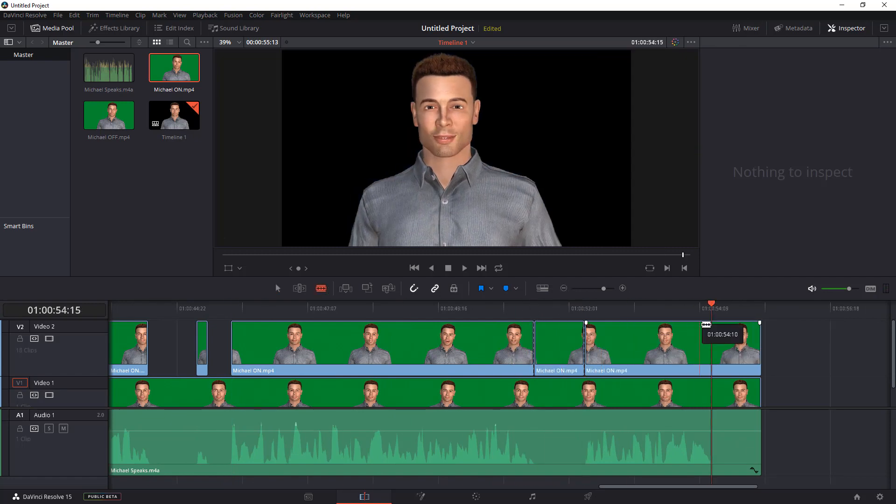
# Delete the pause segment between these two cuts.
pyautogui.click(278, 289)
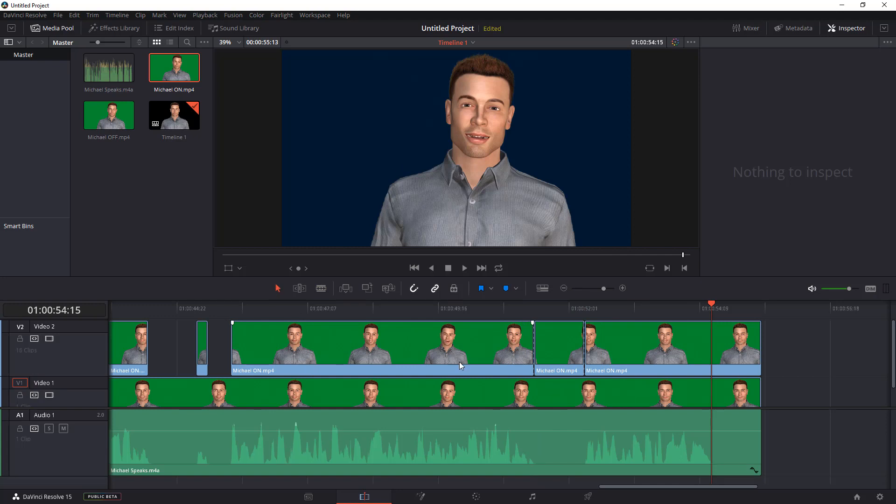
pyautogui.click(558, 345)
pyautogui.press('Delete')
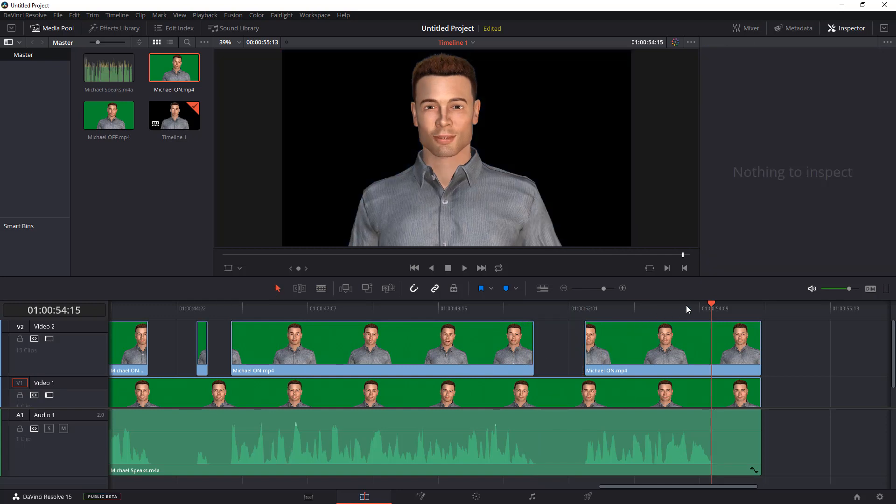
# Cut the Michael ON clip at 01:00:54:14 where the audio ends and delete the trailing segment.
pyautogui.moveTo(622, 489); pyautogui.dragTo(648, 491)
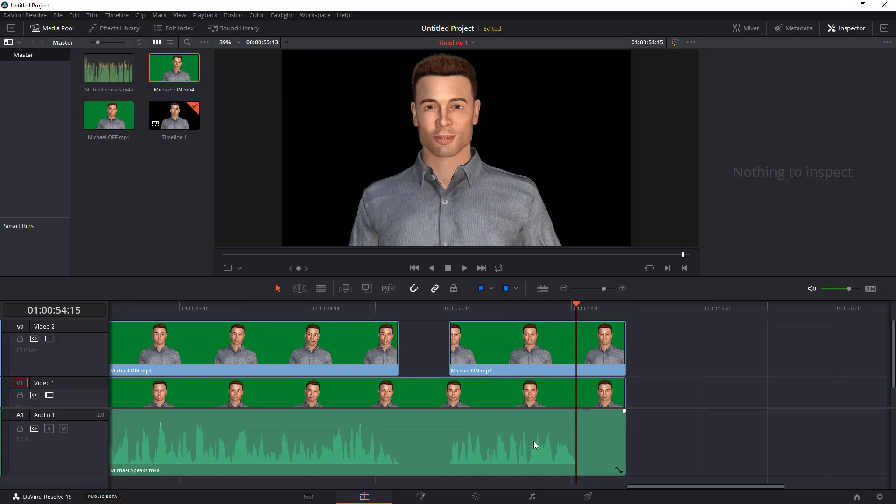
pyautogui.moveTo(575, 304); pyautogui.dragTo(579, 304)
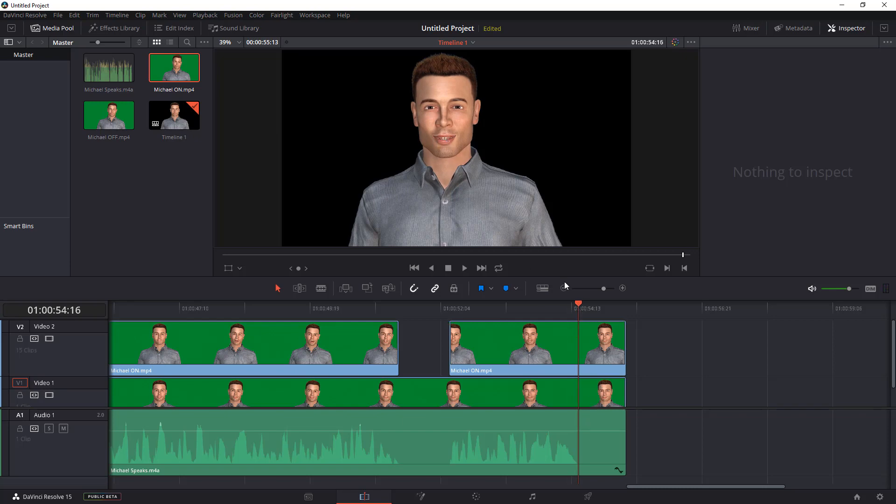
pyautogui.moveTo(577, 306); pyautogui.dragTo(574, 305)
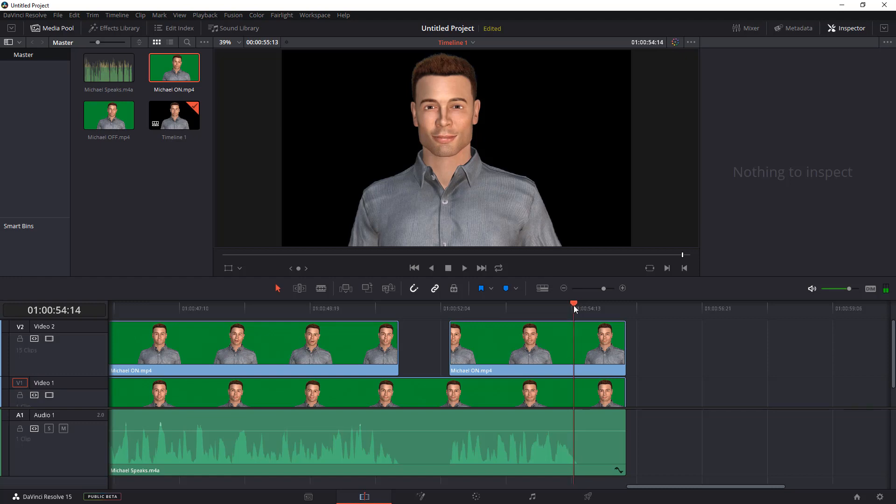
pyautogui.click(322, 288)
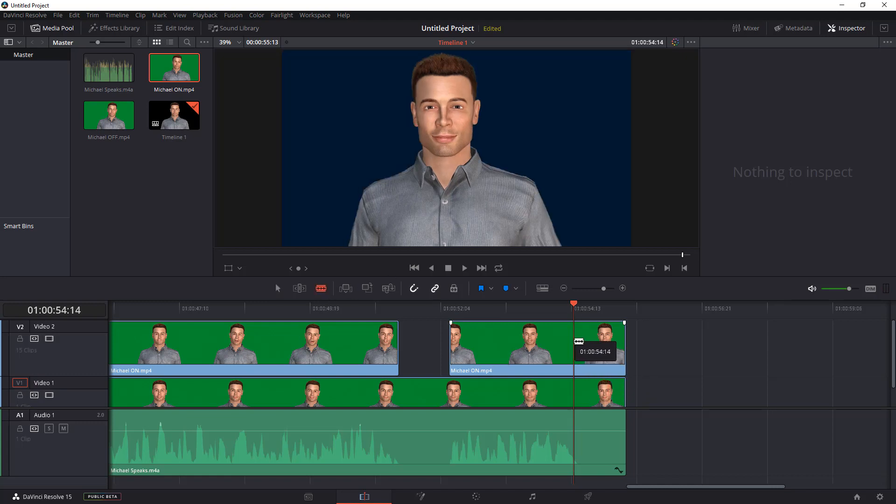
pyautogui.click(579, 341)
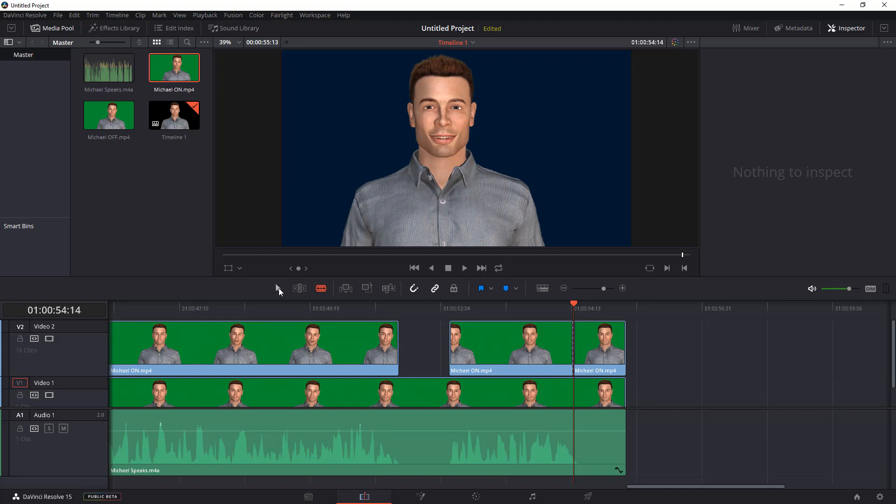
pyautogui.click(600, 352)
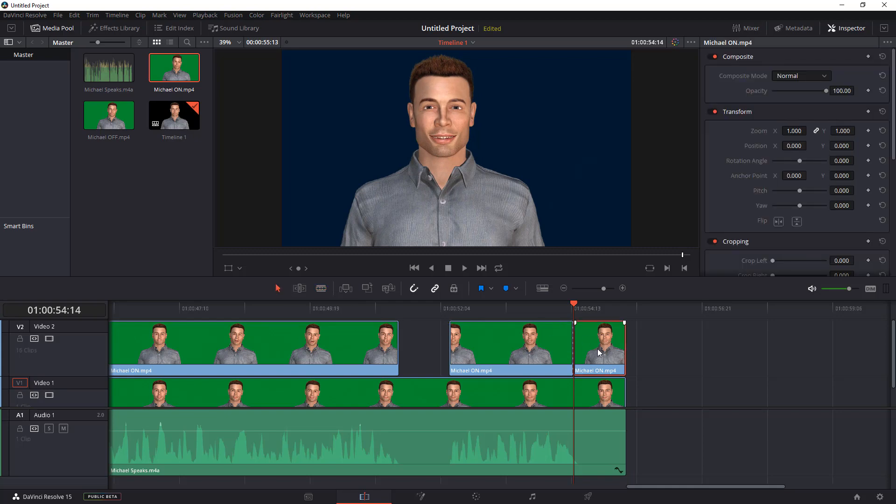
pyautogui.press('Delete')
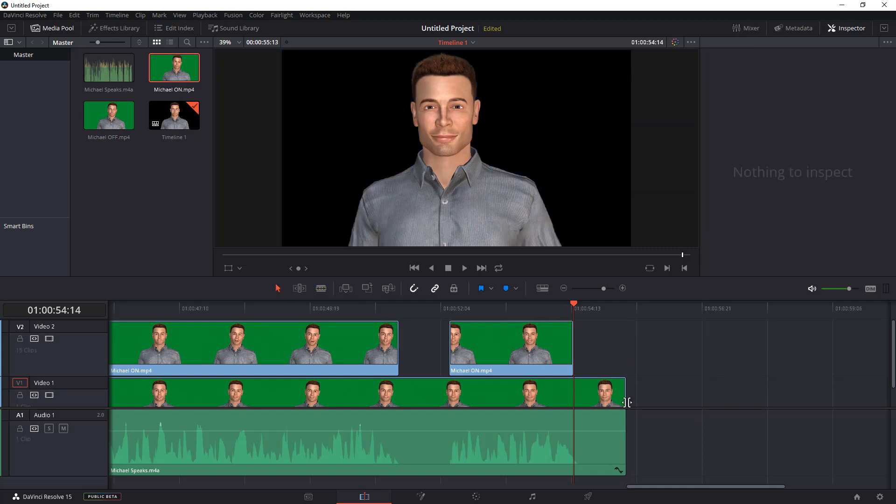
# Play back the edited timeline from the start to review the lip-sync.
pyautogui.moveTo(649, 486); pyautogui.dragTo(24, 499)
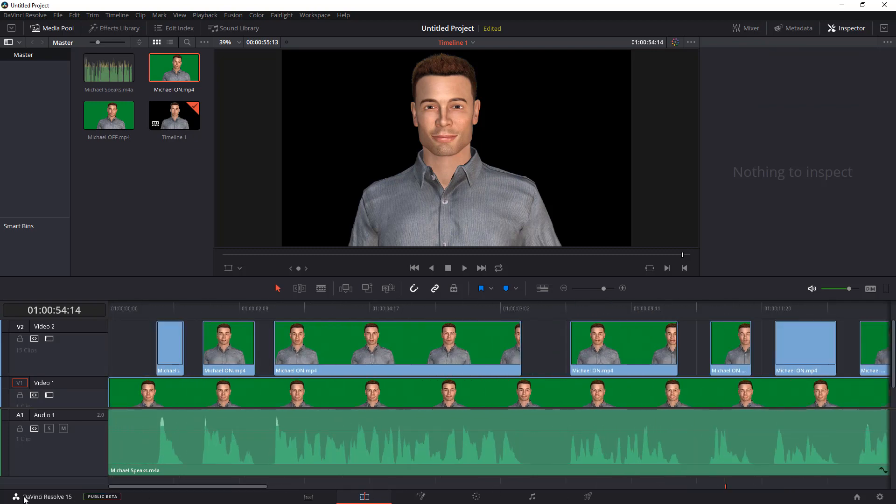
pyautogui.moveTo(122, 311); pyautogui.dragTo(91, 303)
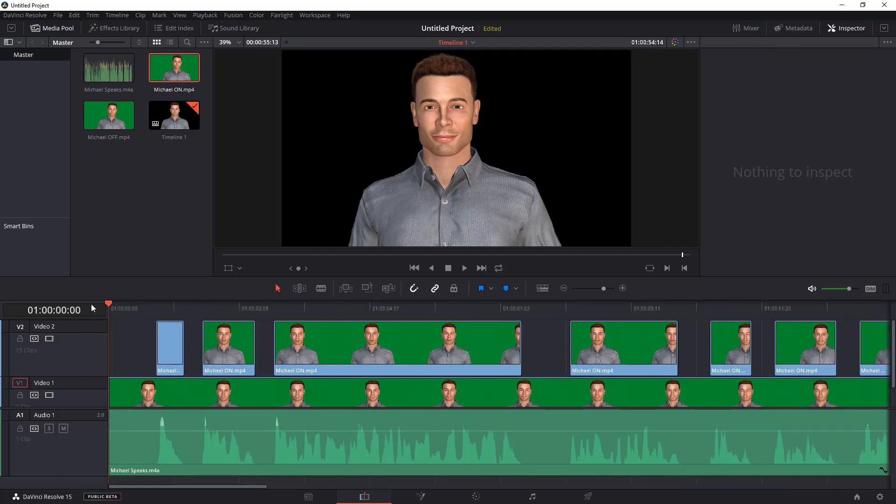
pyautogui.moveTo(174, 277); pyautogui.dragTo(164, 329)
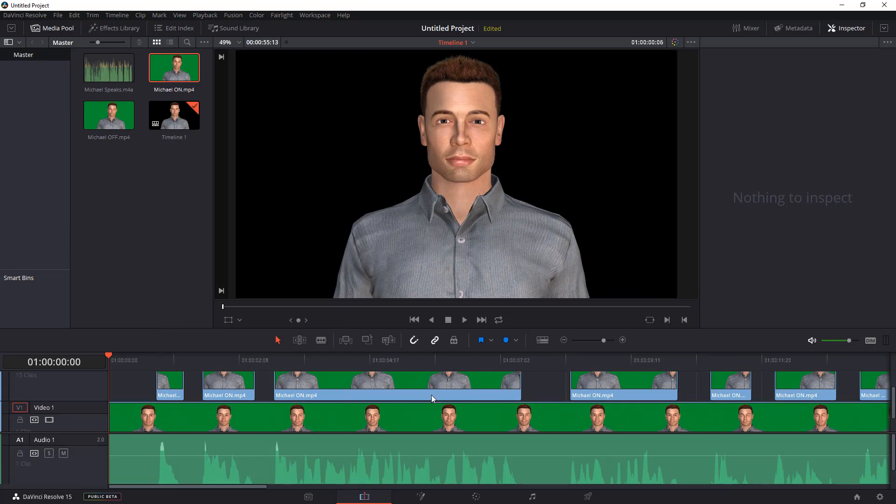
pyautogui.click(466, 320)
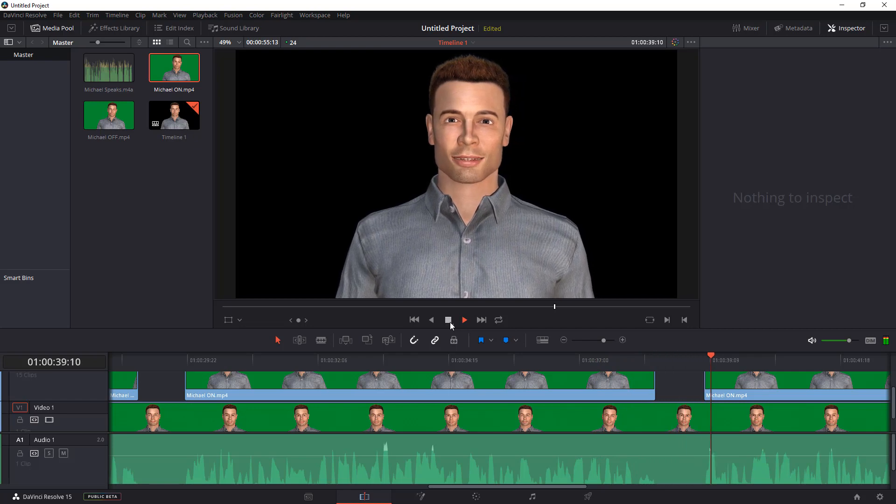
pyautogui.click(450, 322)
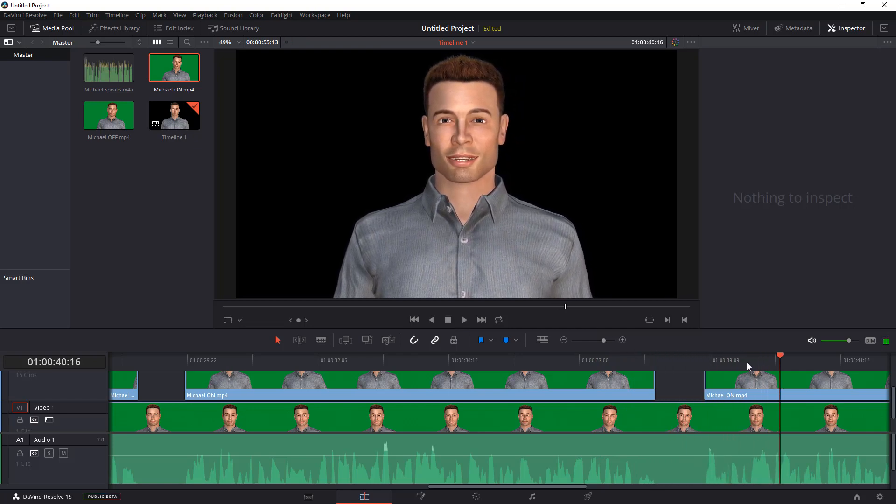
pyautogui.moveTo(775, 357); pyautogui.dragTo(628, 358)
pyautogui.click(465, 320)
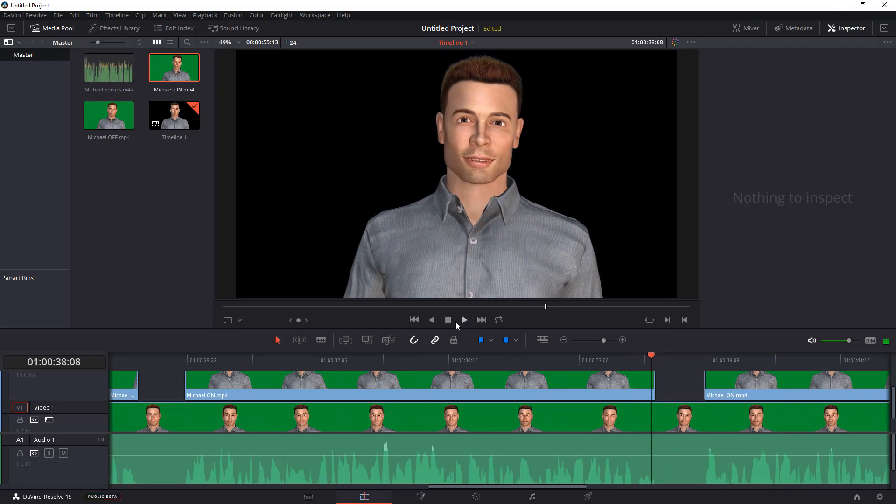
pyautogui.click(449, 320)
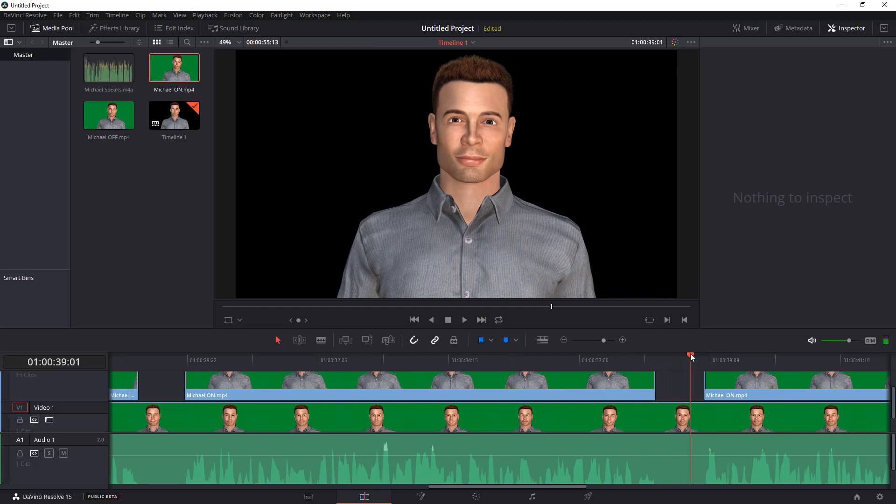
# Razor-cut the Michael ON clip at 01:00:38:06 and delete the short piece after the cut.
pyautogui.click(648, 356)
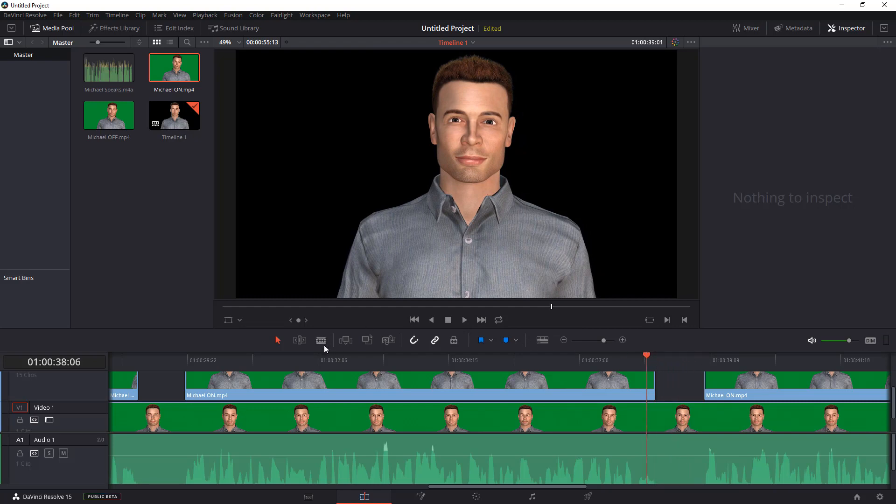
pyautogui.click(321, 340)
pyautogui.click(648, 386)
pyautogui.click(651, 395)
pyautogui.press('Delete')
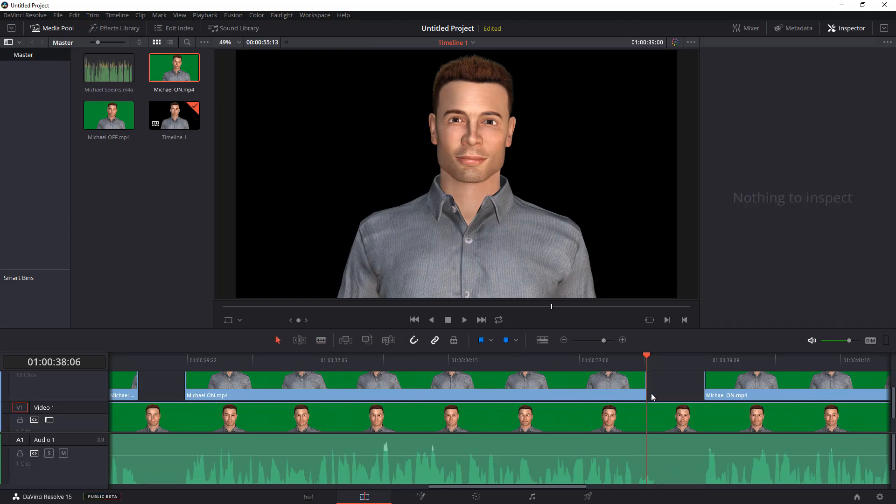
# Play back the section around 01:00:33 to 01:00:39 to check the edit.
pyautogui.click(564, 361)
pyautogui.click(381, 357)
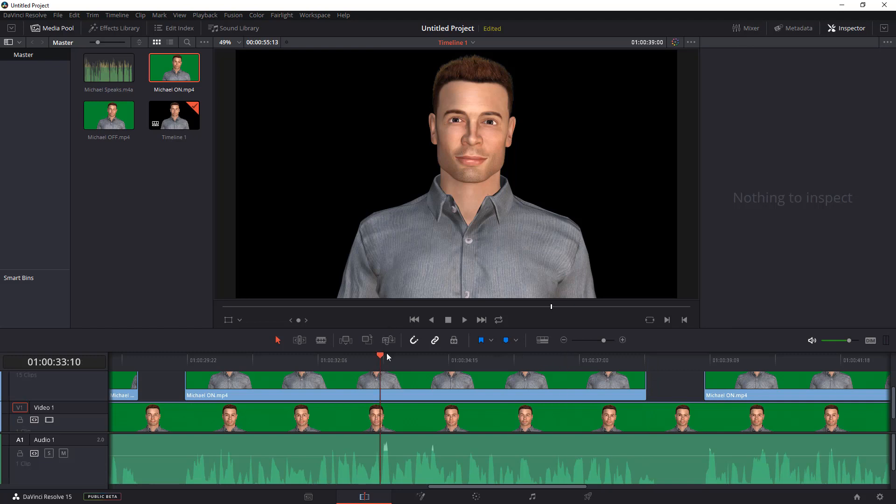
pyautogui.click(463, 320)
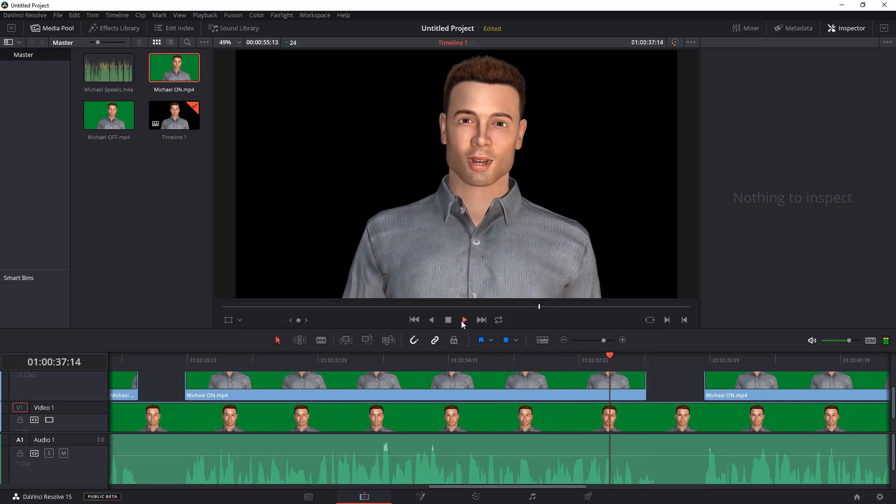
pyautogui.click(449, 320)
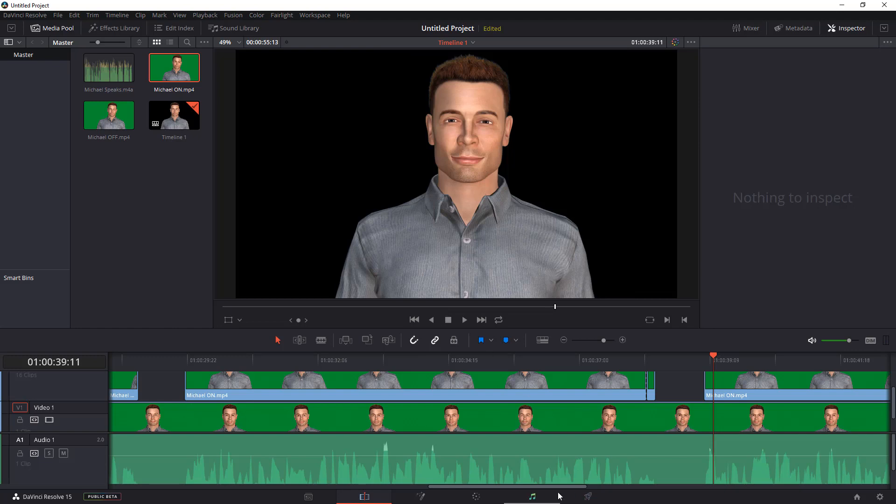
pyautogui.click(568, 363)
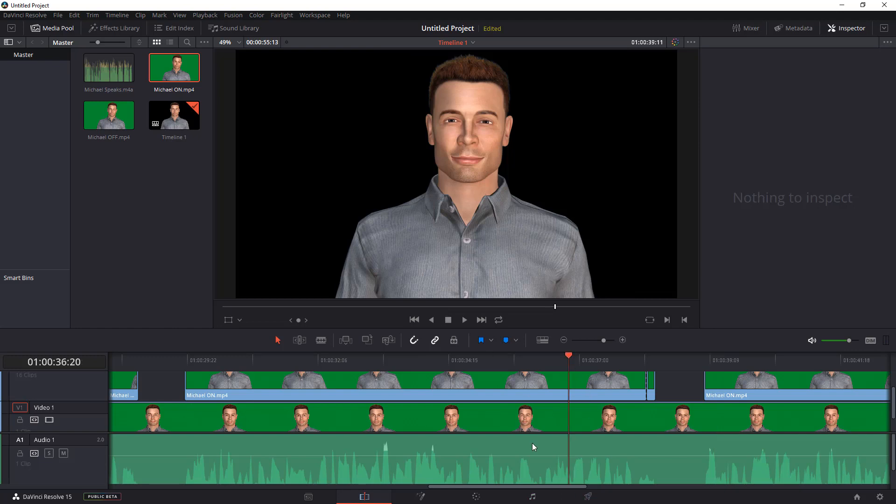
pyautogui.moveTo(517, 486); pyautogui.dragTo(127, 461)
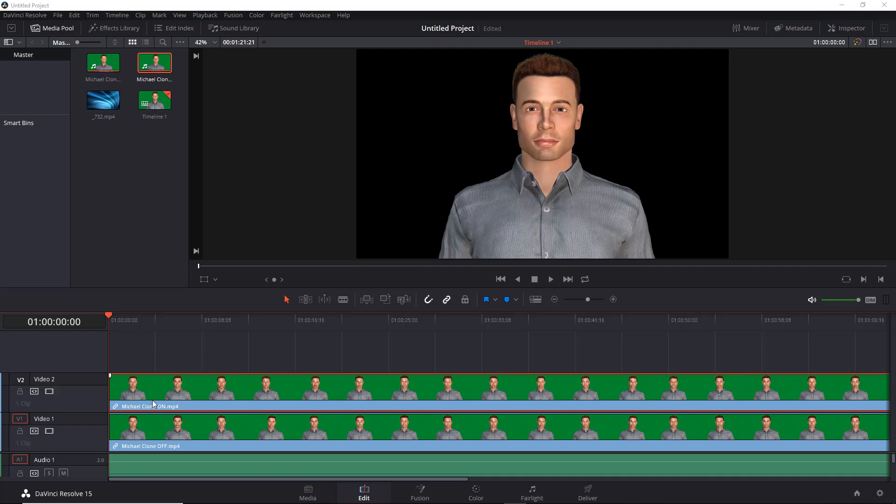
# Move the Michael Clone ON clip up to Video 3 and the Michael Clone OFF clip up to Video 2.
pyautogui.moveTo(152, 400); pyautogui.dragTo(149, 362)
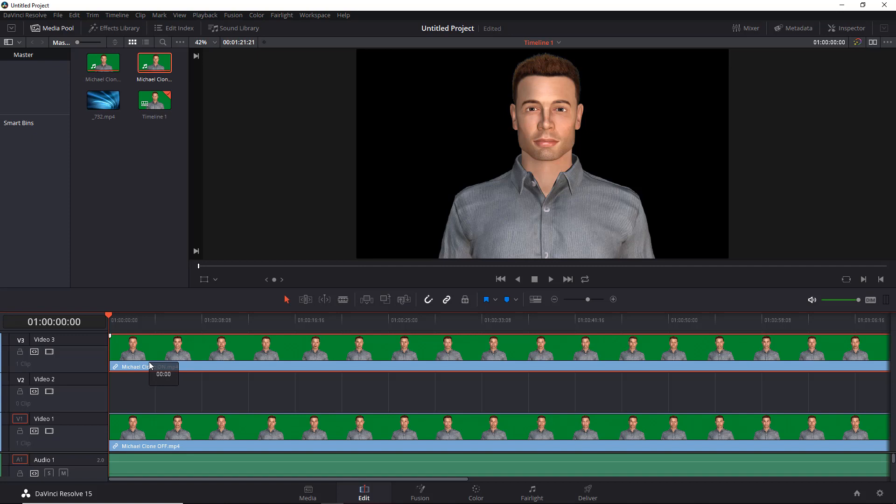
pyautogui.moveTo(150, 362); pyautogui.dragTo(149, 362)
pyautogui.moveTo(144, 431); pyautogui.dragTo(142, 394)
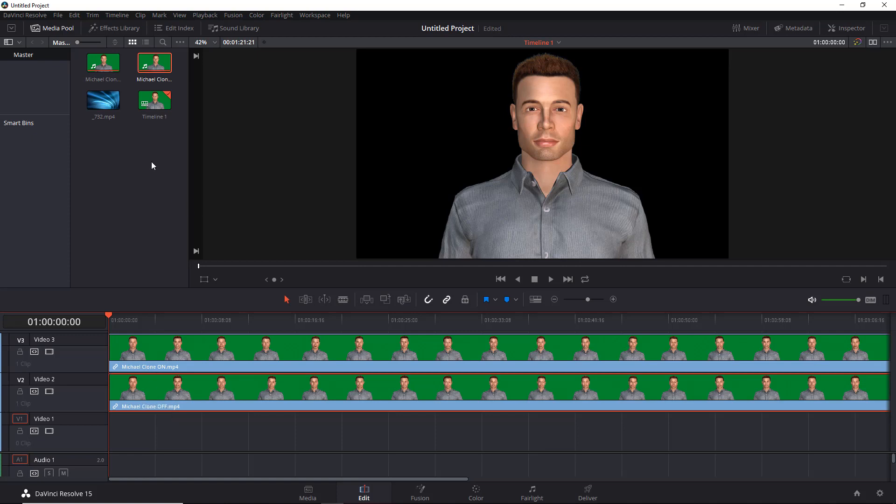
# Place the _732.mp4 background clip on Video 1 at the start of the timeline.
pyautogui.rightClick(122, 143)
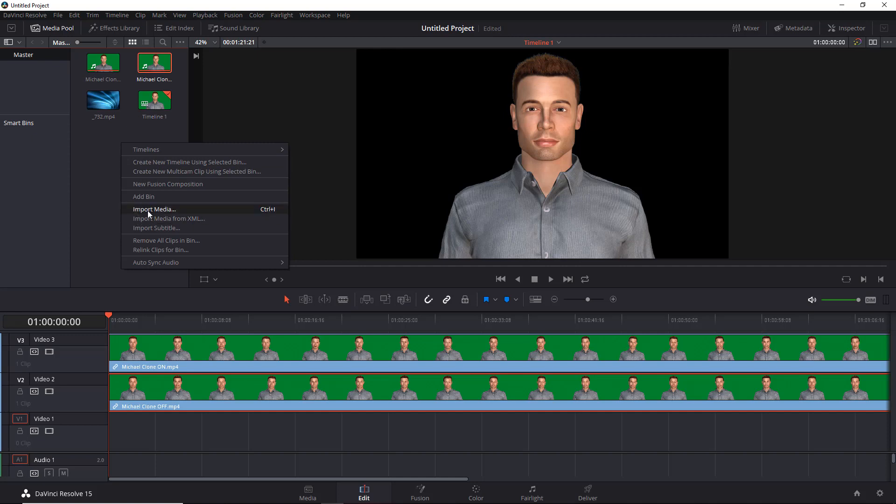
pyautogui.click(108, 136)
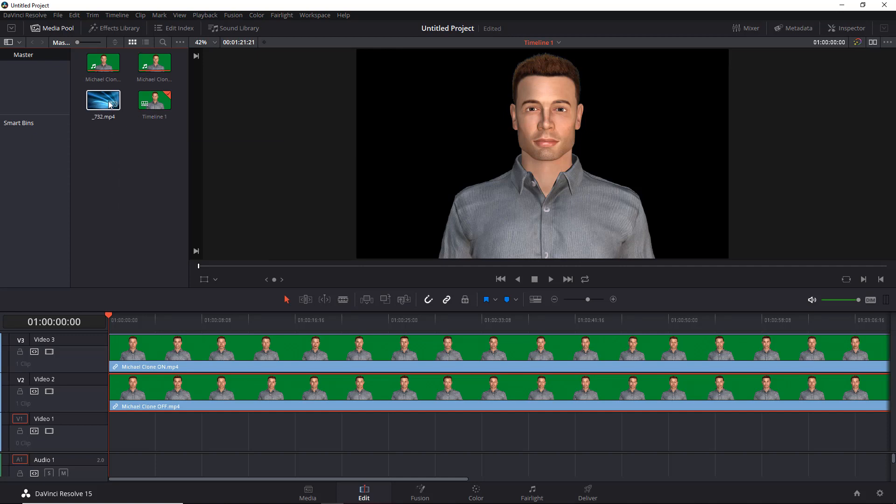
pyautogui.moveTo(106, 103); pyautogui.dragTo(123, 438)
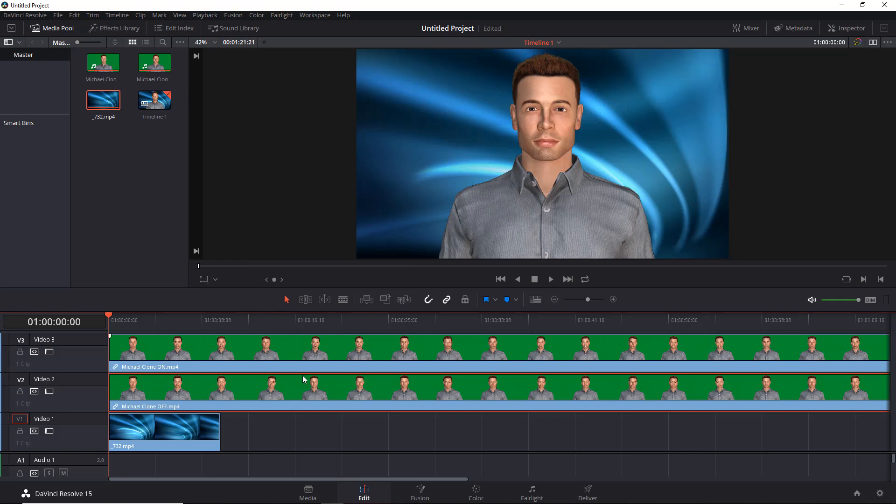
# Scale the _732.mp4 background clip up so it fills the whole viewer frame.
pyautogui.click(183, 440)
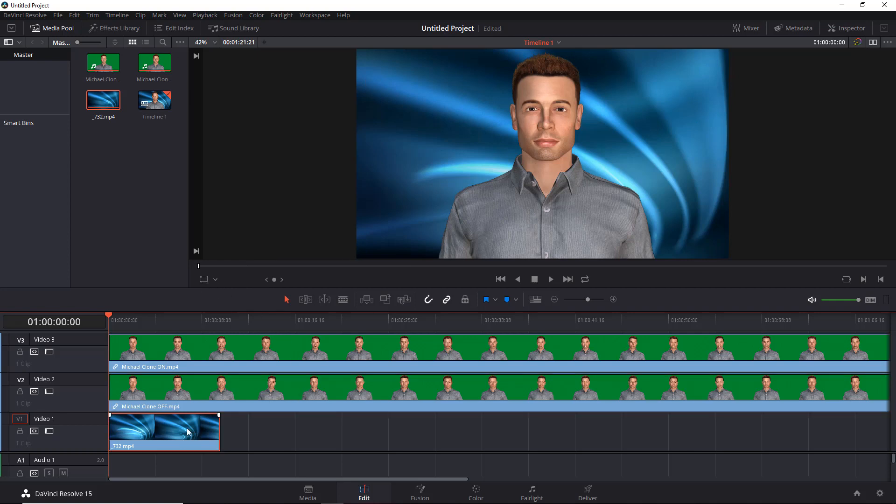
pyautogui.click(204, 280)
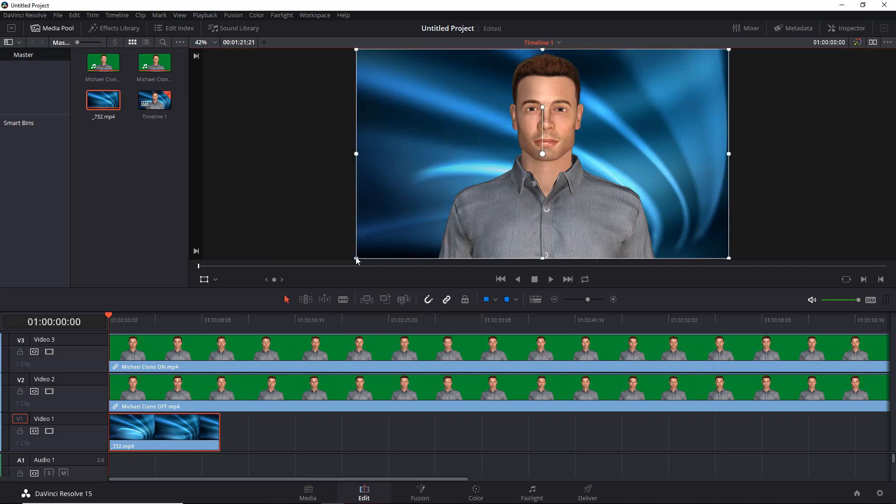
pyautogui.moveTo(357, 259)
pyautogui.mouseDown()
pyautogui.moveTo(418, 187)
pyautogui.moveTo(369, 249)
pyautogui.moveTo(167, 429)
pyautogui.moveTo(51, 452)
pyautogui.moveTo(329, 200)
pyautogui.moveTo(259, 292)
pyautogui.moveTo(271, 265)
pyautogui.moveTo(284, 294)
pyautogui.mouseUp()
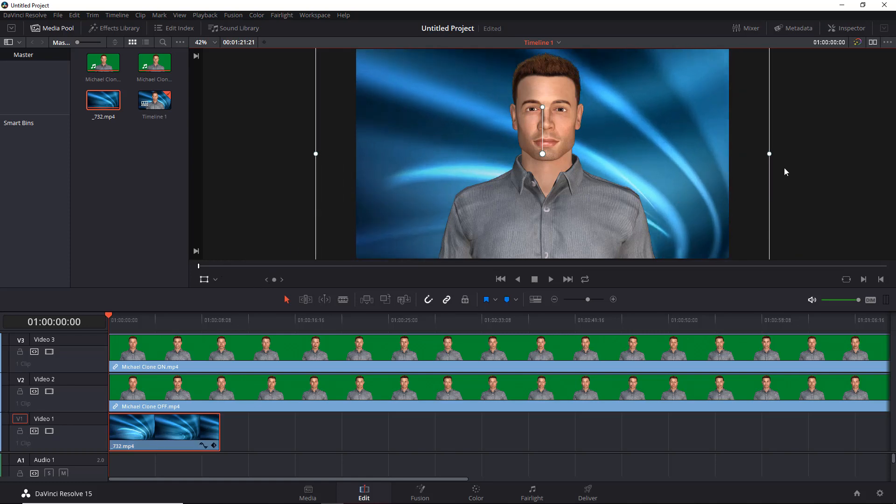
pyautogui.click(211, 280)
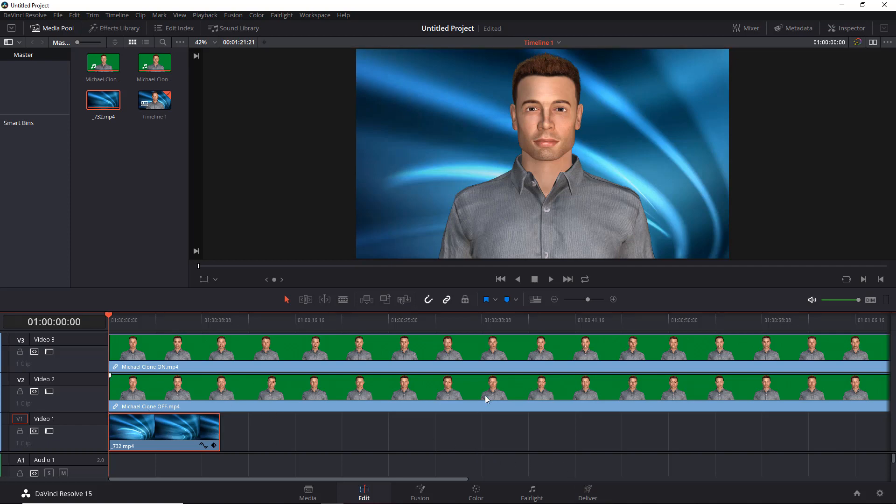
# Copy the _732.mp4 background clip and paste-insert a duplicate directly after it on Video 1.
pyautogui.click(555, 299)
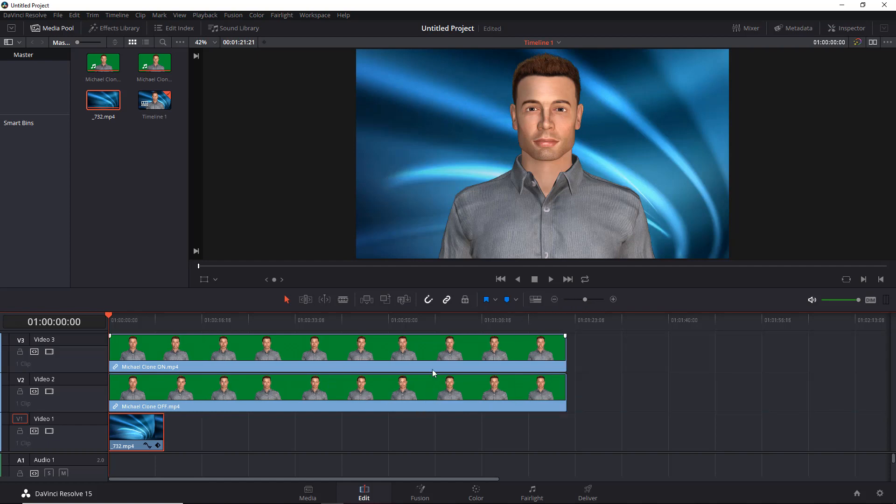
pyautogui.rightClick(147, 437)
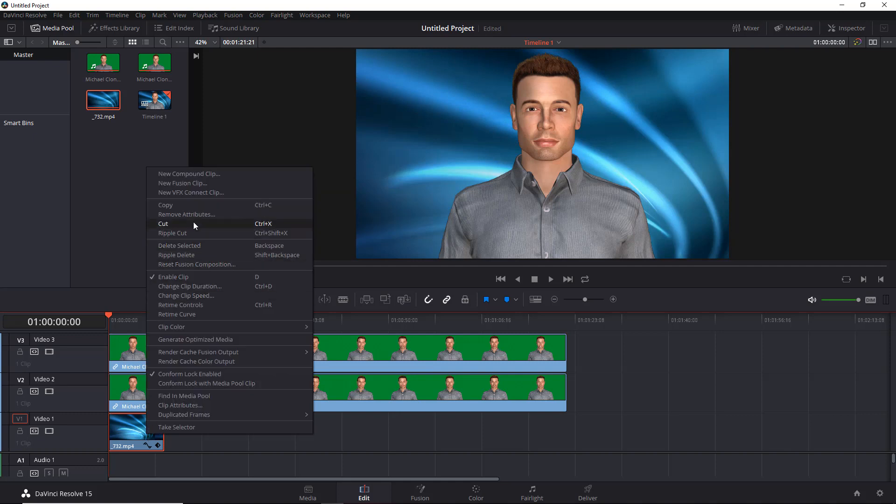
pyautogui.click(199, 205)
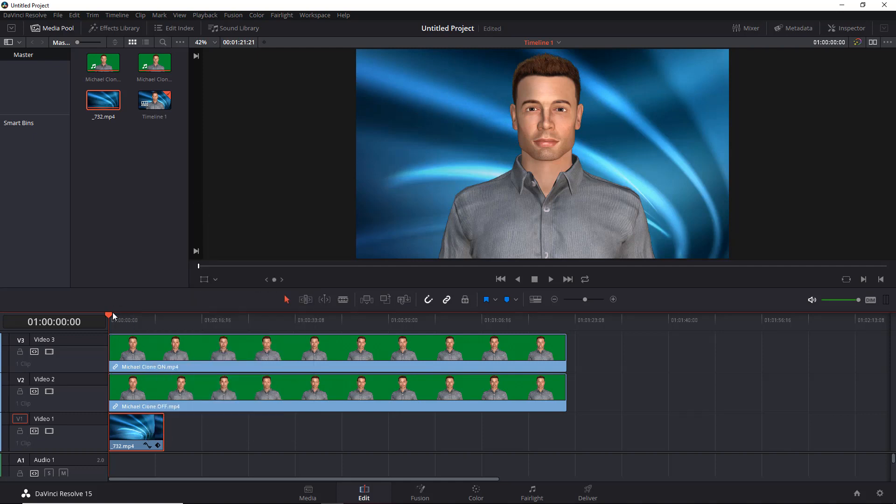
pyautogui.moveTo(110, 315); pyautogui.dragTo(170, 322)
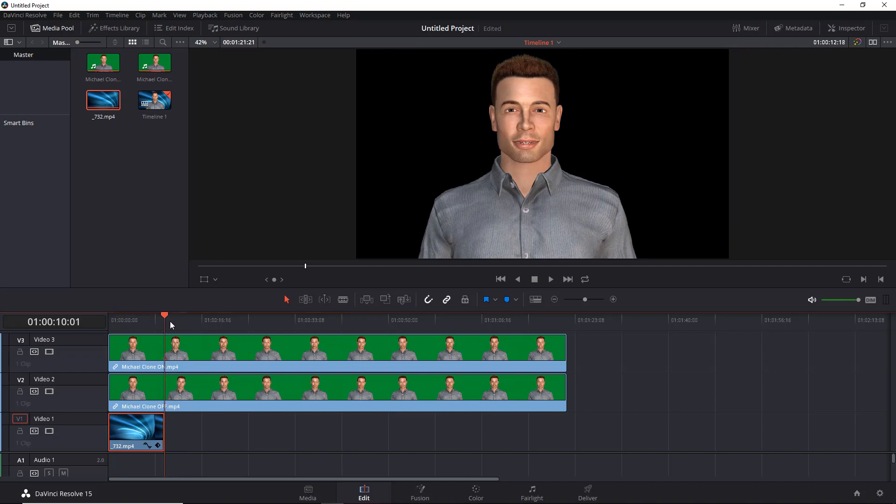
pyautogui.rightClick(178, 439)
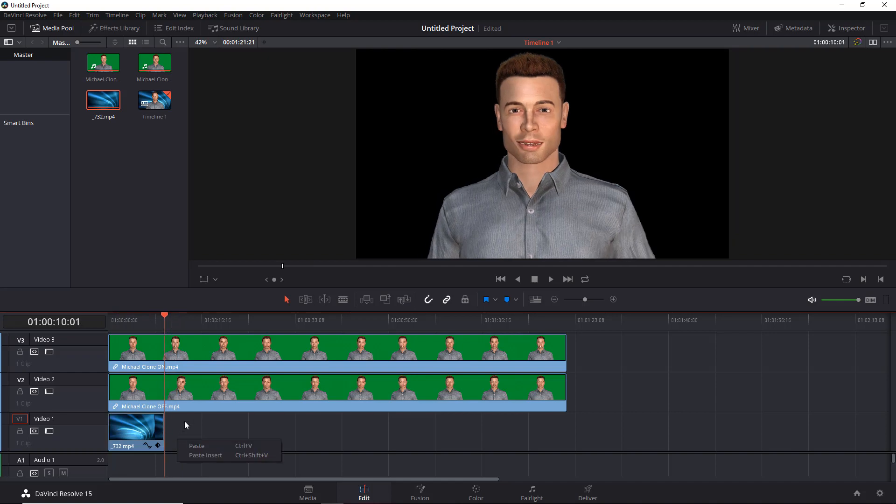
pyautogui.click(202, 456)
# Paste seven more copies of the background clip end to end along Video 1, past the end of the Michael clips.
pyautogui.rightClick(237, 421)
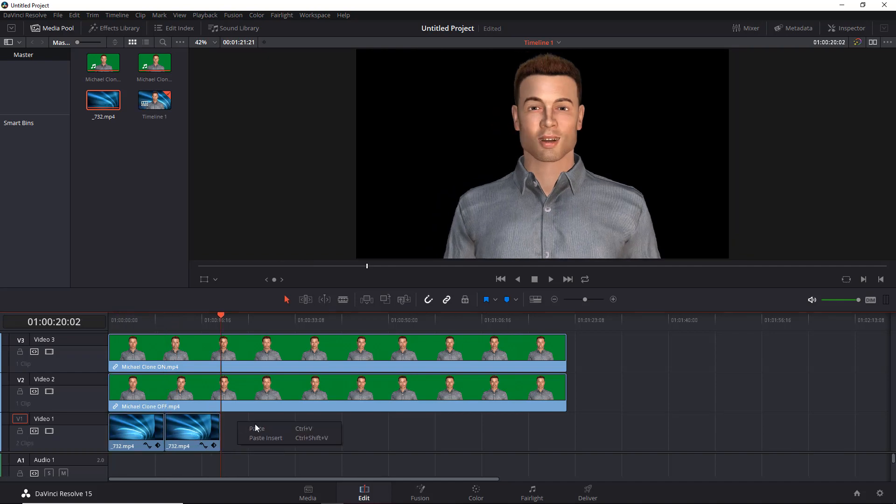
pyautogui.click(292, 427)
pyautogui.rightClick(301, 427)
pyautogui.click(327, 434)
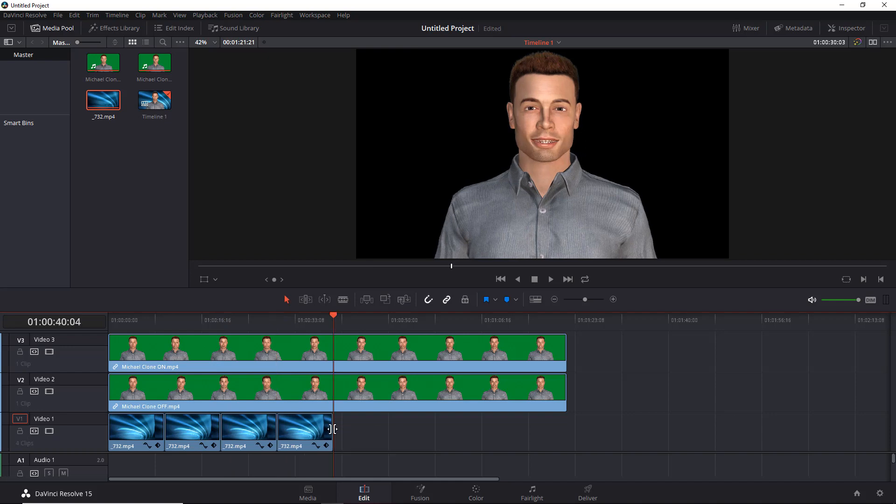
pyautogui.rightClick(348, 434)
pyautogui.click(374, 441)
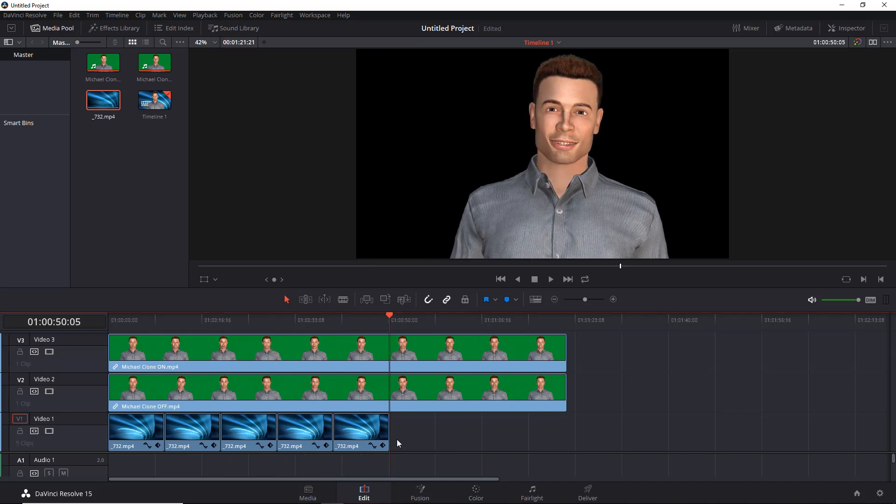
pyautogui.rightClick(424, 439)
pyautogui.click(424, 443)
pyautogui.rightClick(457, 436)
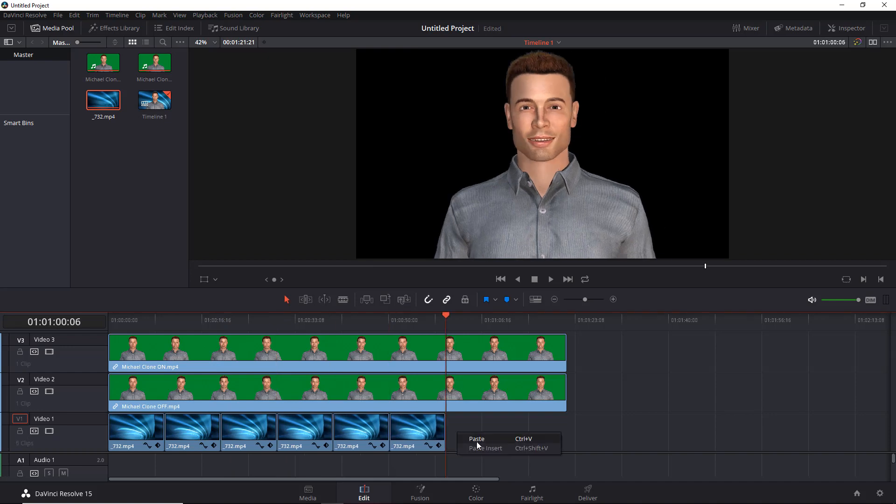
pyautogui.click(477, 442)
pyautogui.rightClick(520, 439)
pyautogui.click(554, 444)
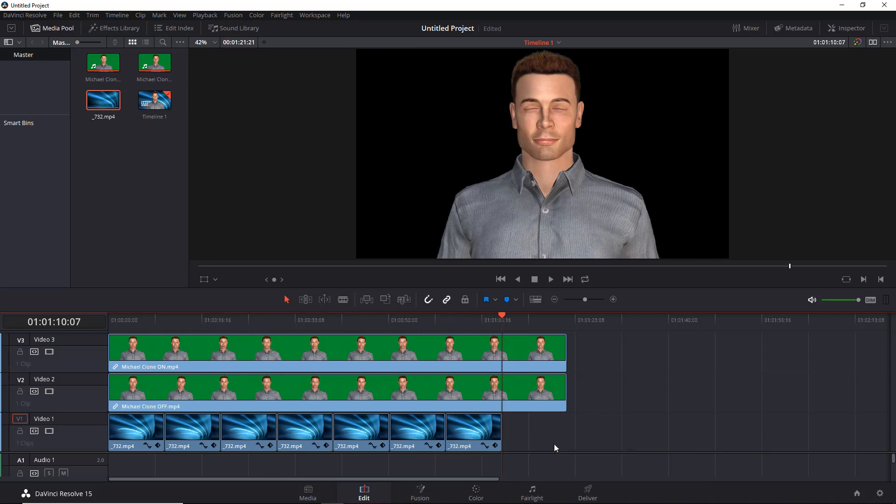
pyautogui.rightClick(566, 434)
pyautogui.click(577, 439)
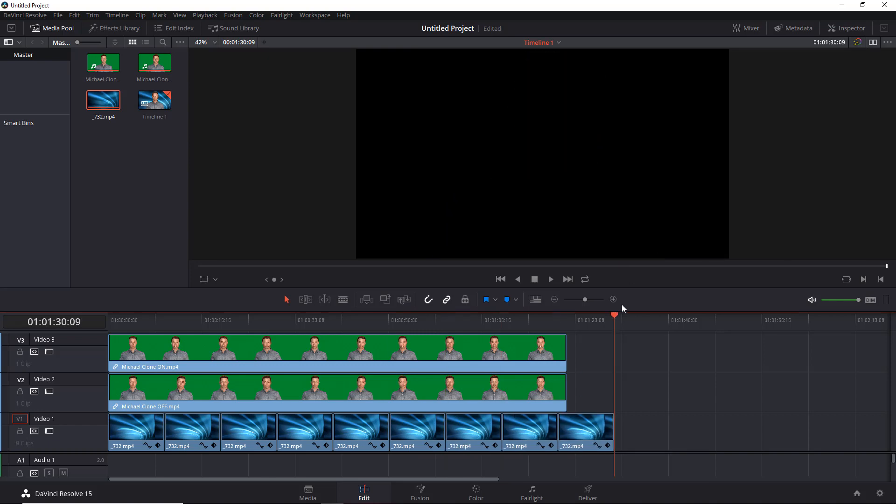
# Blade the last background copy at 01:01:21:21, where the Michael clips end, and delete the overhanging piece.
pyautogui.moveTo(612, 315)
pyautogui.mouseDown()
pyautogui.moveTo(245, 339)
pyautogui.moveTo(288, 324)
pyautogui.moveTo(552, 326)
pyautogui.moveTo(538, 324)
pyautogui.mouseUp()
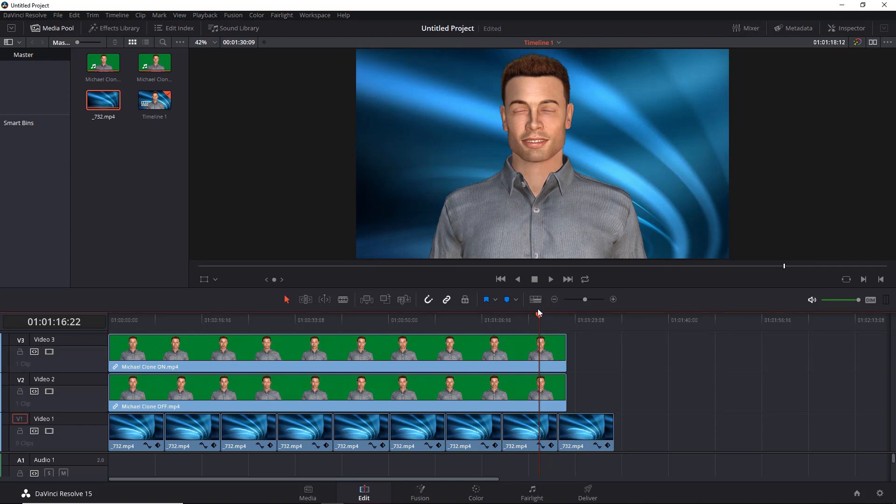
pyautogui.moveTo(542, 315); pyautogui.dragTo(569, 316)
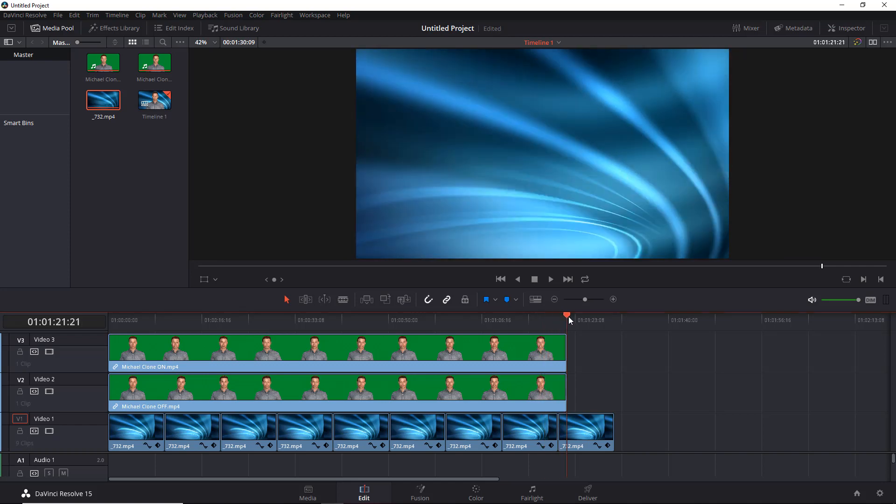
pyautogui.click(344, 299)
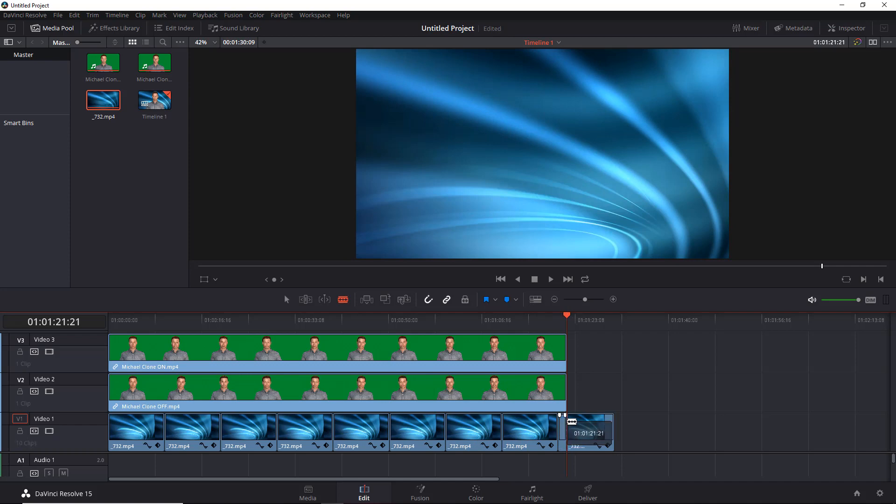
pyautogui.click(568, 423)
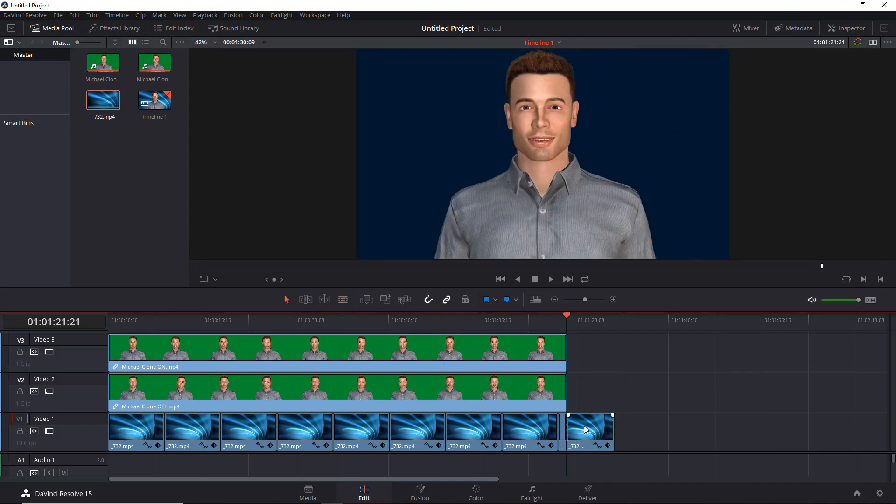
pyautogui.press('Delete')
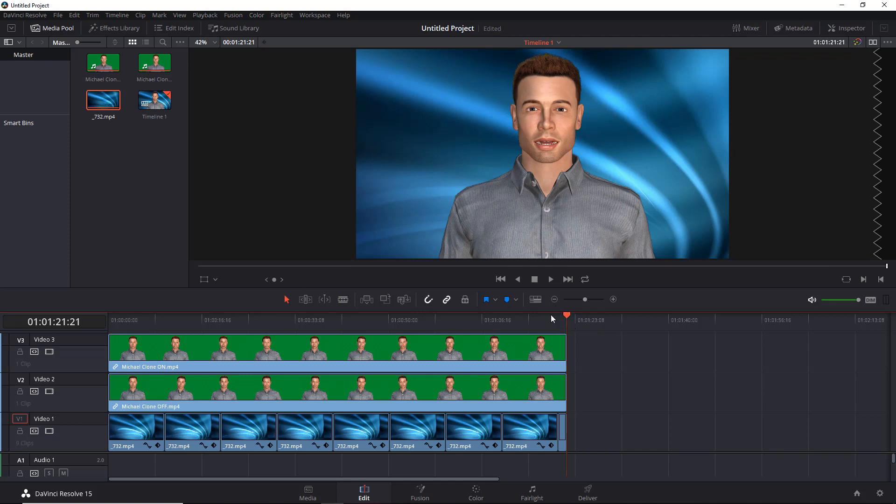
# Return the playhead to the start of the timeline and open the Deliver page.
pyautogui.moveTo(551, 315); pyautogui.dragTo(103, 324)
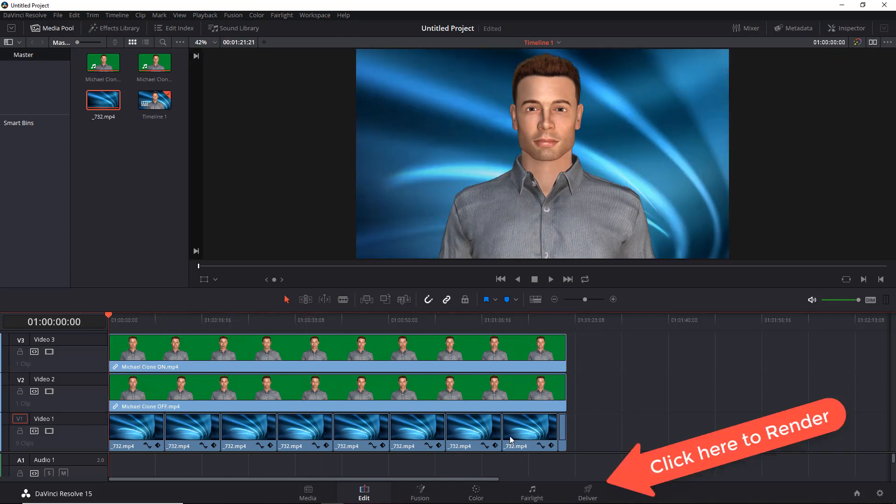
pyautogui.click(587, 491)
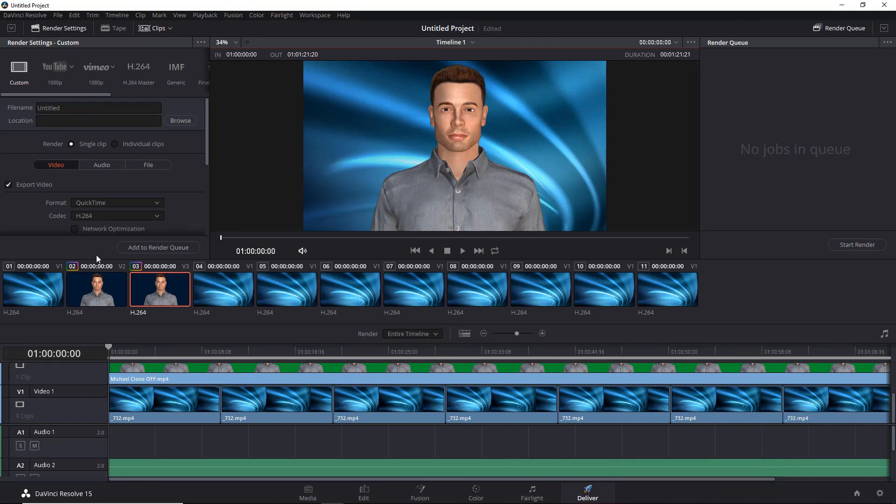
# Set the render's custom file name to TEST.
pyautogui.moveTo(88, 258); pyautogui.dragTo(89, 336)
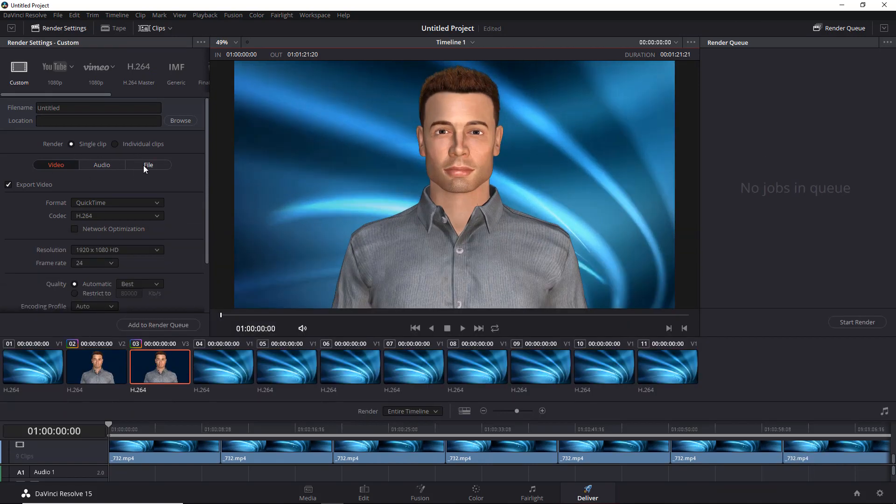
pyautogui.click(144, 165)
pyautogui.doubleClick(100, 207)
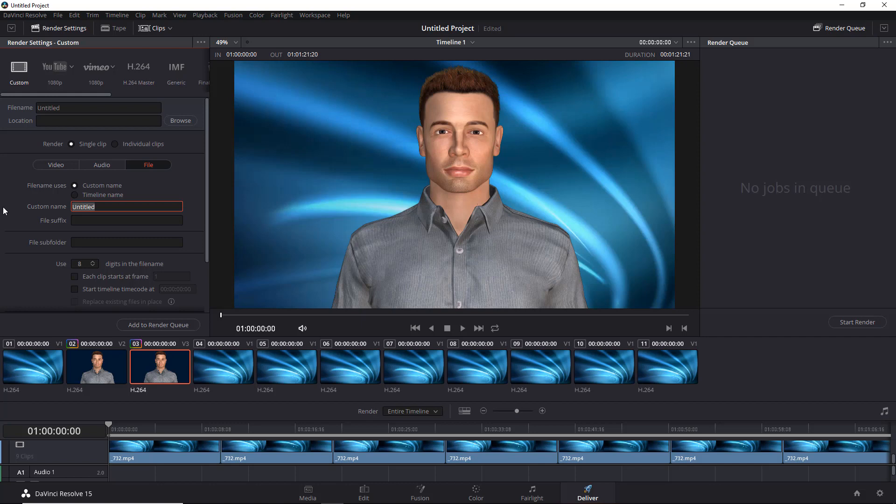
pyautogui.write('TEST')
pyautogui.click(61, 171)
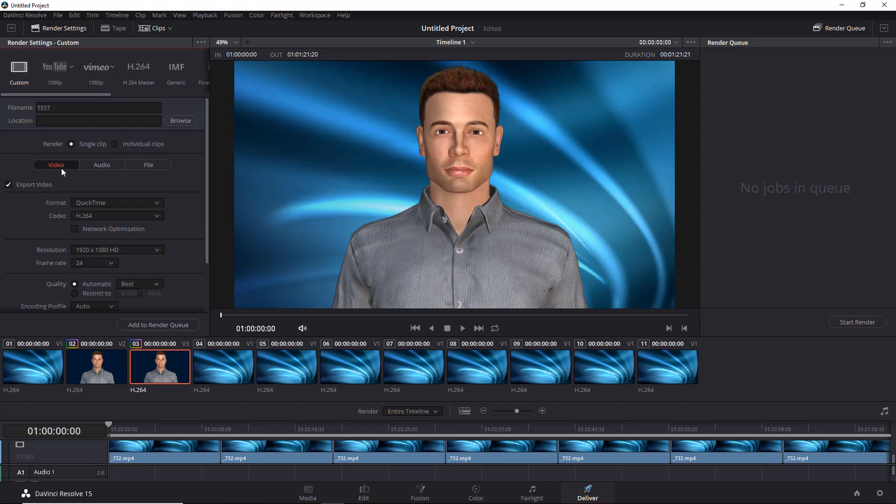
# Set the render output format to MP4.
pyautogui.click(116, 201)
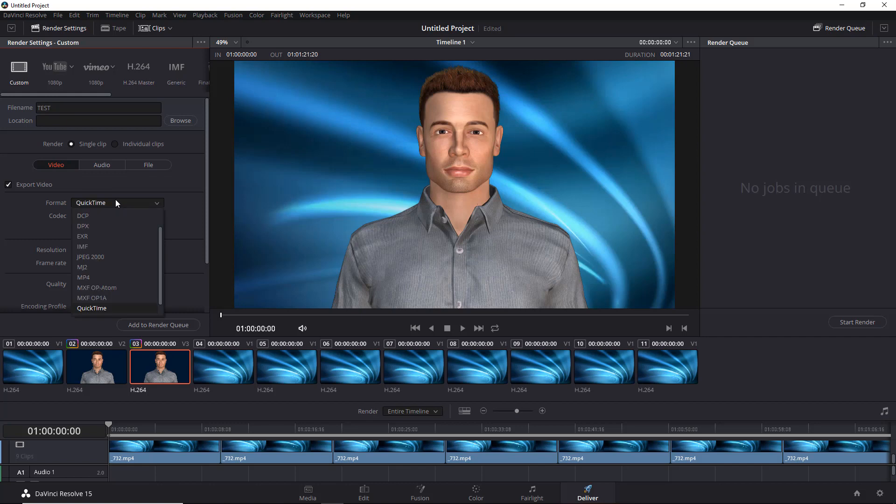
pyautogui.click(91, 276)
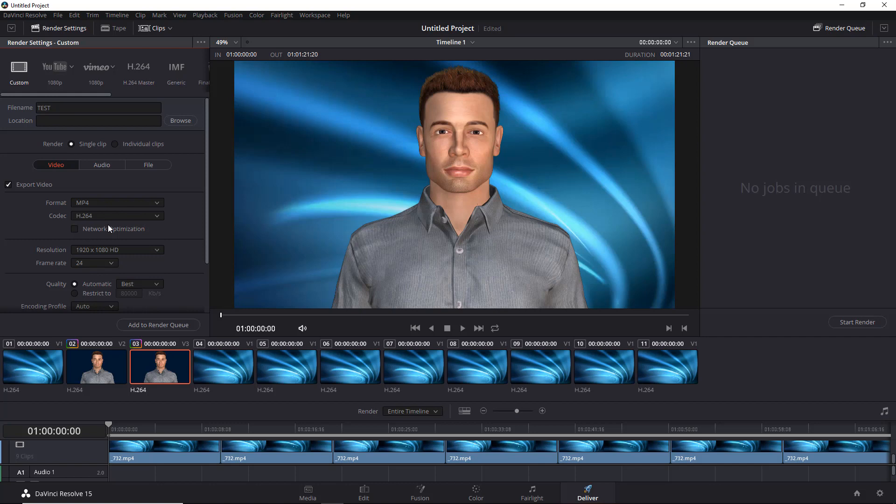
pyautogui.click(128, 248)
pyautogui.click(114, 250)
pyautogui.moveTo(208, 228); pyautogui.dragTo(205, 257)
# Add the timeline to the render queue as TEST in D:\clone\Videos, replacing the existing file, and start rendering.
pyautogui.click(153, 326)
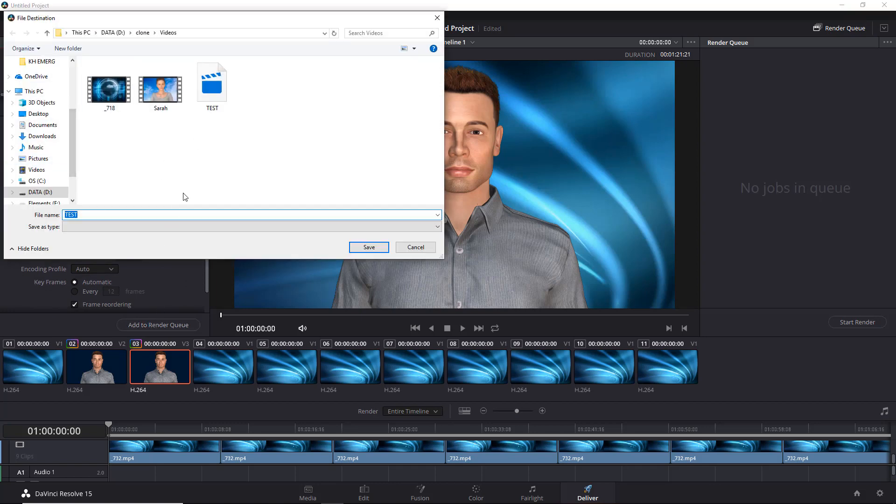
pyautogui.click(361, 251)
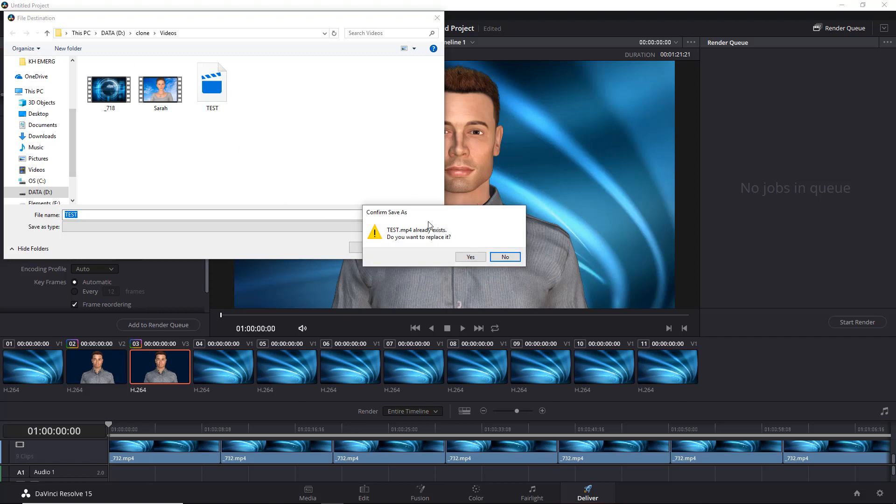
pyautogui.click(468, 259)
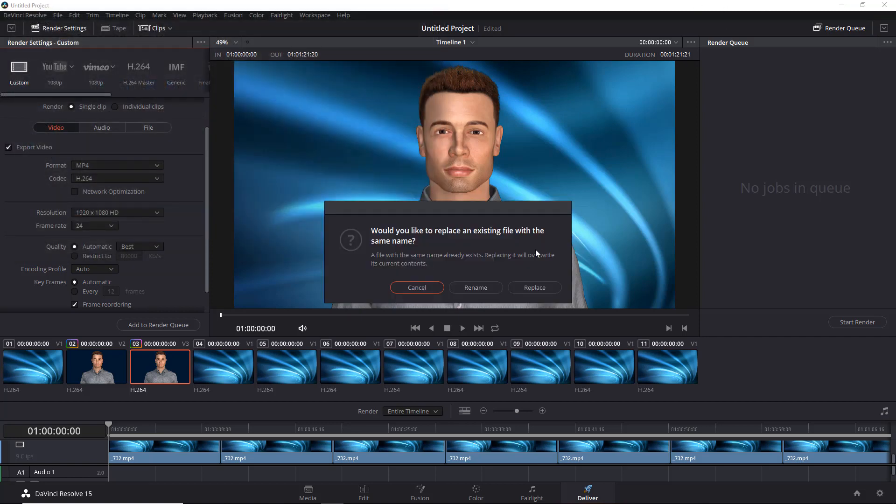
pyautogui.click(543, 288)
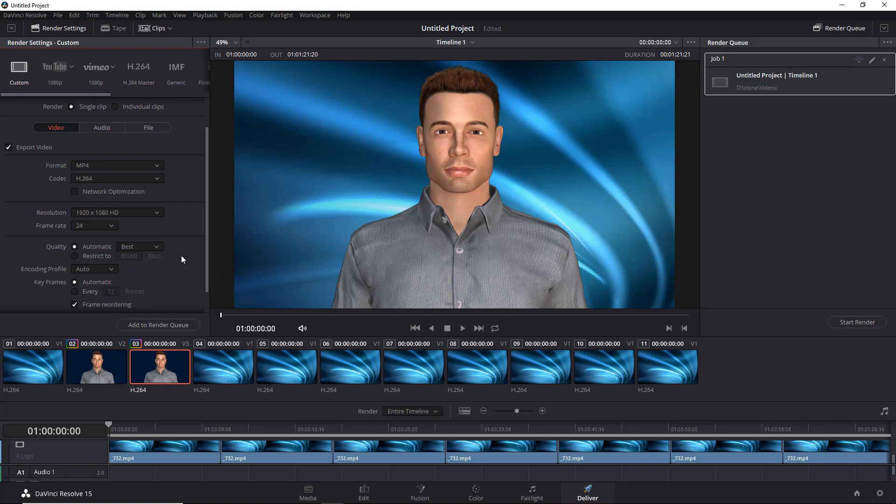
pyautogui.click(855, 323)
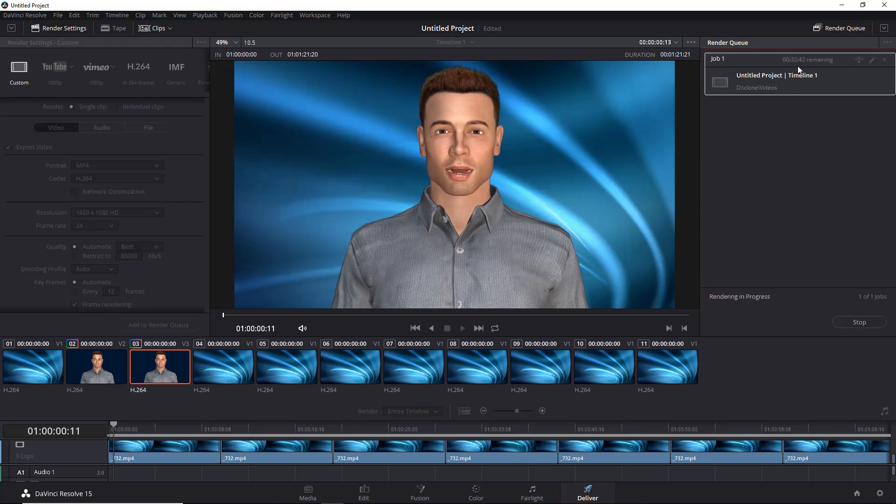